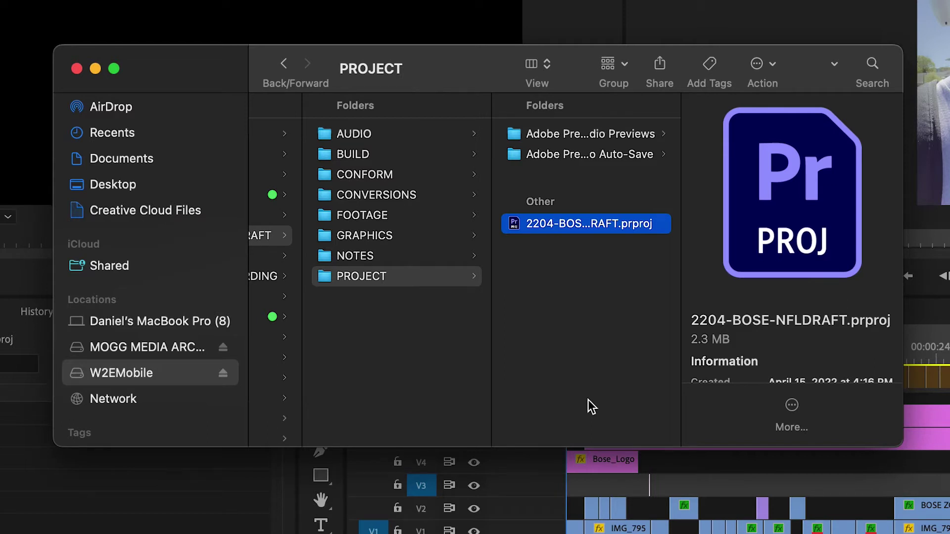
Scroll across the Finder columns and open AUDIO to show EFFECTS, PRODUCTION and SOUNDTRACK
scroll(588, 399, left, 5)
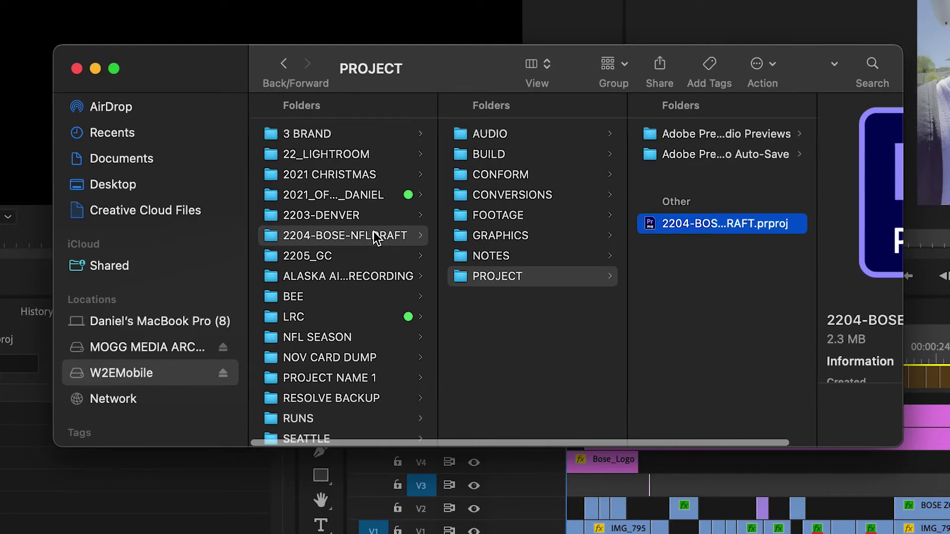
scroll(376, 239, right, 1)
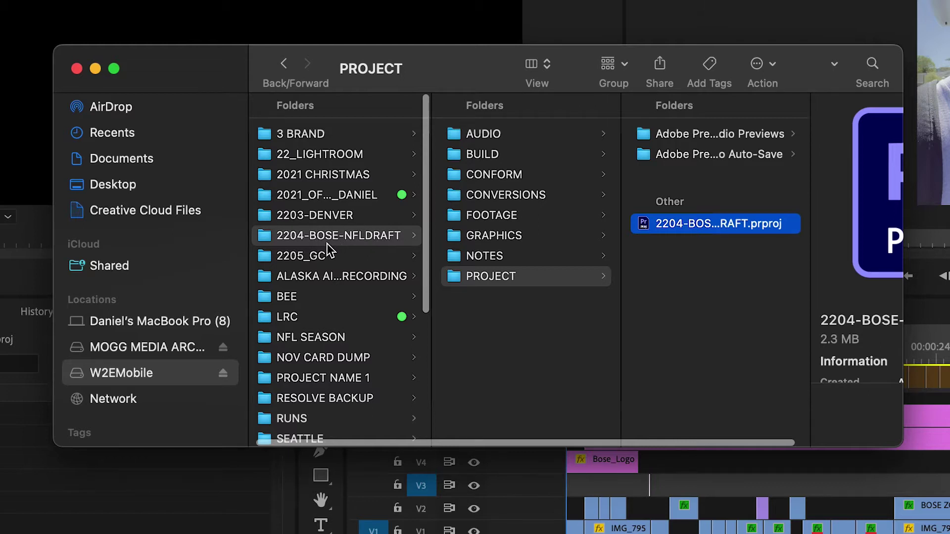
scroll(325, 245, right, 5)
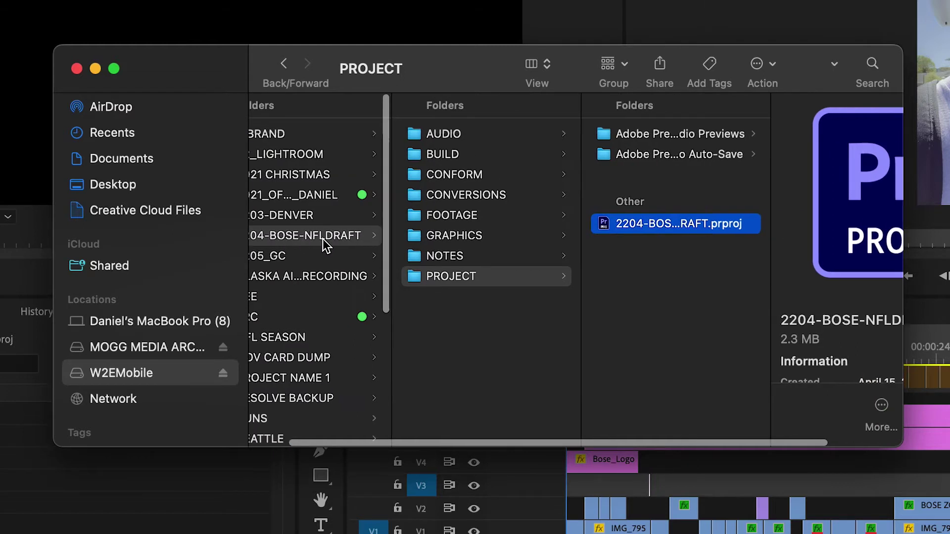
scroll(324, 244, right, 10)
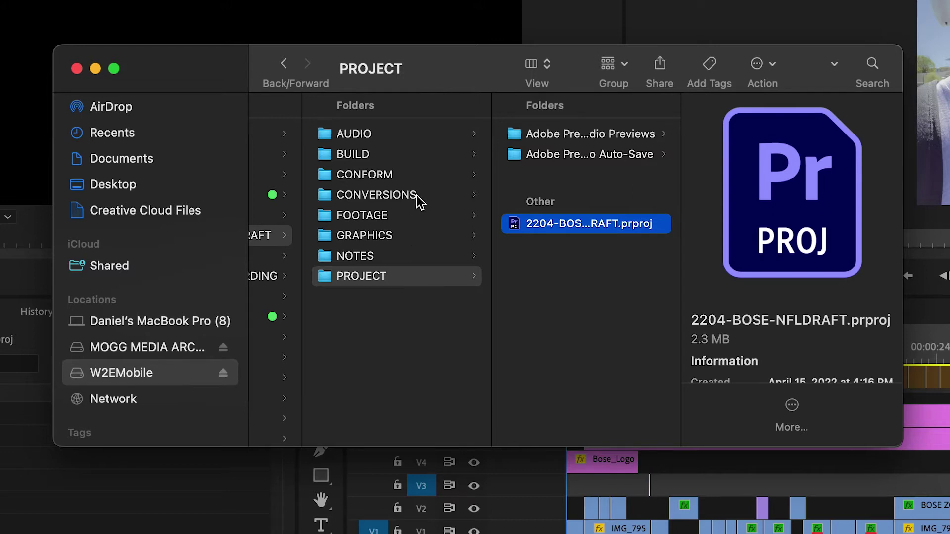
click(417, 137)
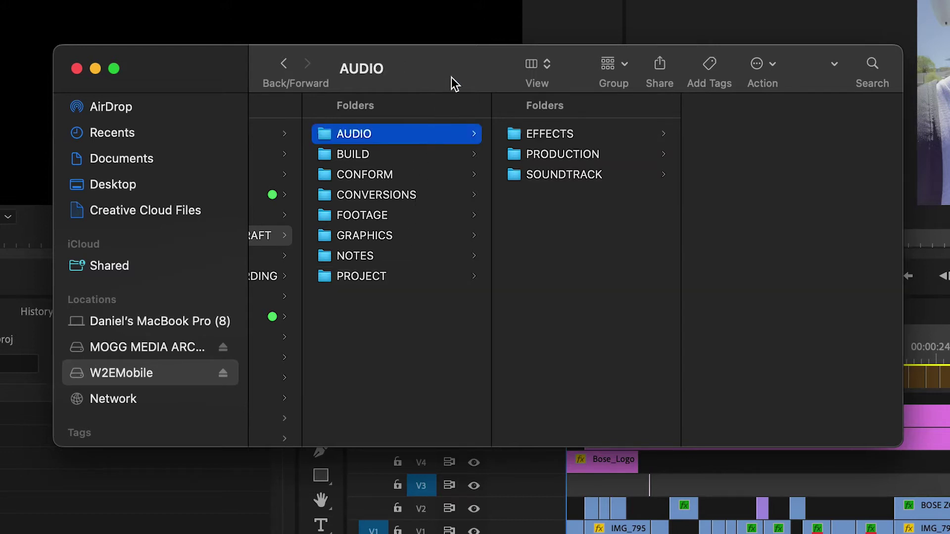
Browse EFFECTS' two sound files and the empty PRODUCTION folder, ending on SOUNDTRACK's five mp3 tracks
click(541, 140)
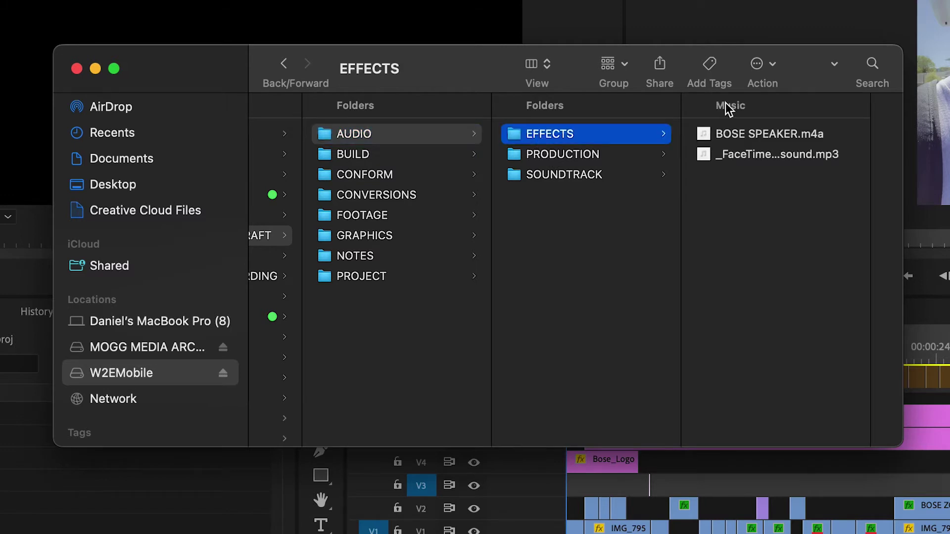
click(547, 158)
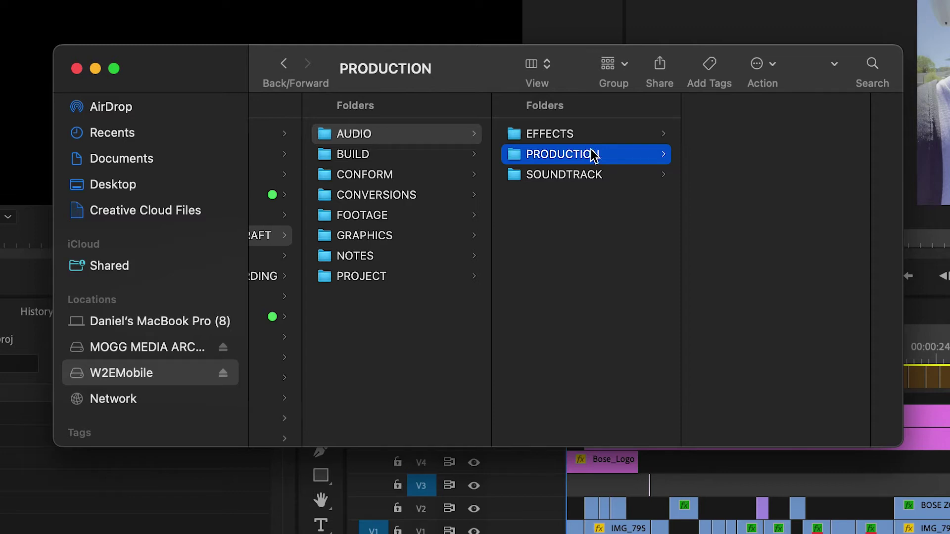
click(610, 178)
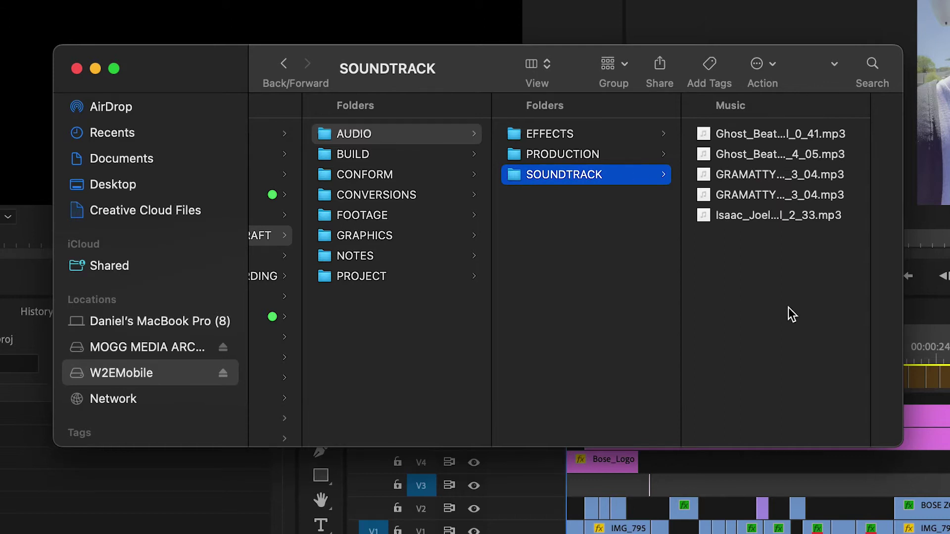
Open the BUILD folder and preview its rough-cut mp4 movies
click(457, 159)
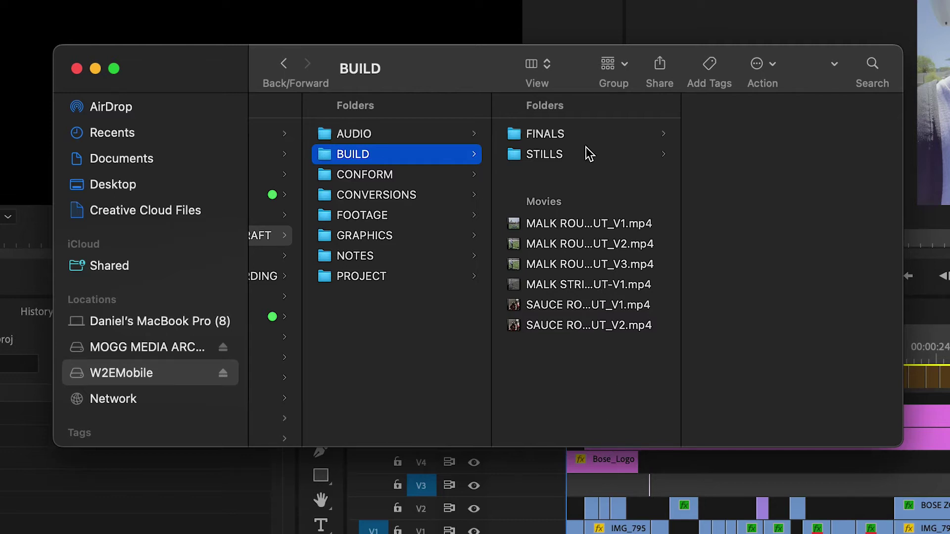
click(608, 227)
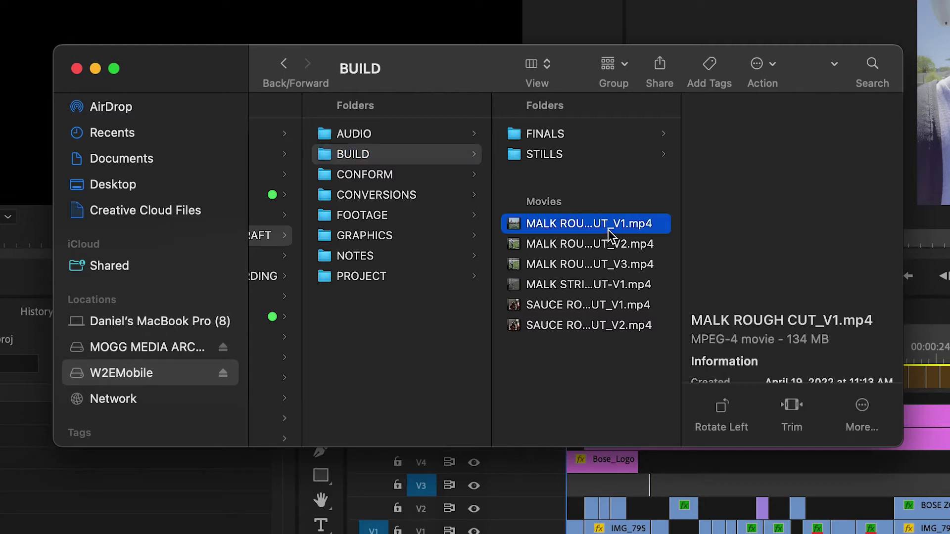
click(603, 267)
click(602, 308)
click(601, 327)
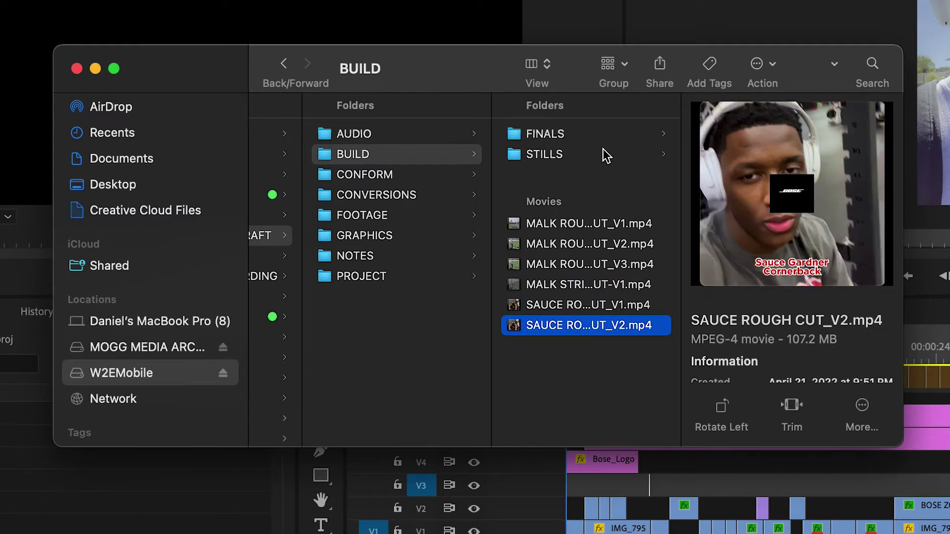
View the STILLS images, then list the eleven finished movies in FINALS
click(604, 153)
scroll(760, 275, down, 5)
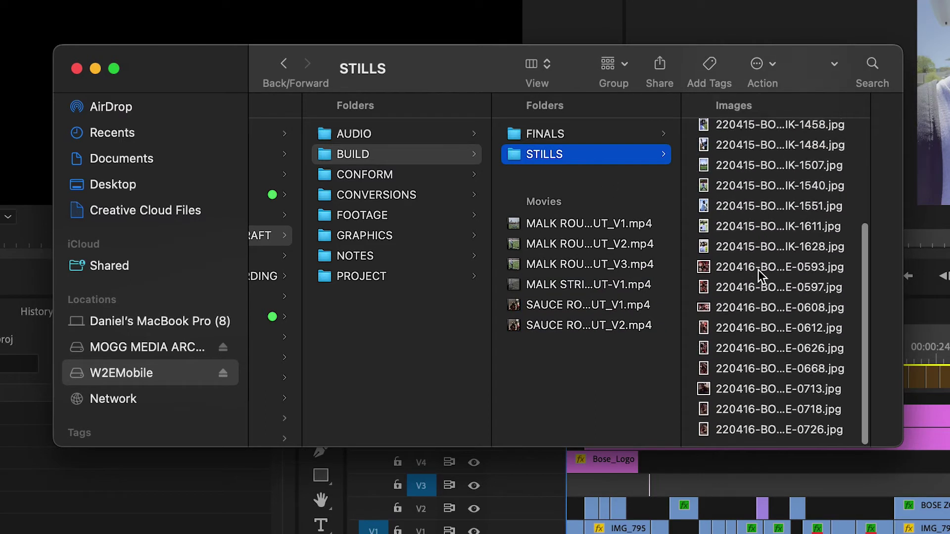
scroll(742, 257, up, 5)
click(628, 141)
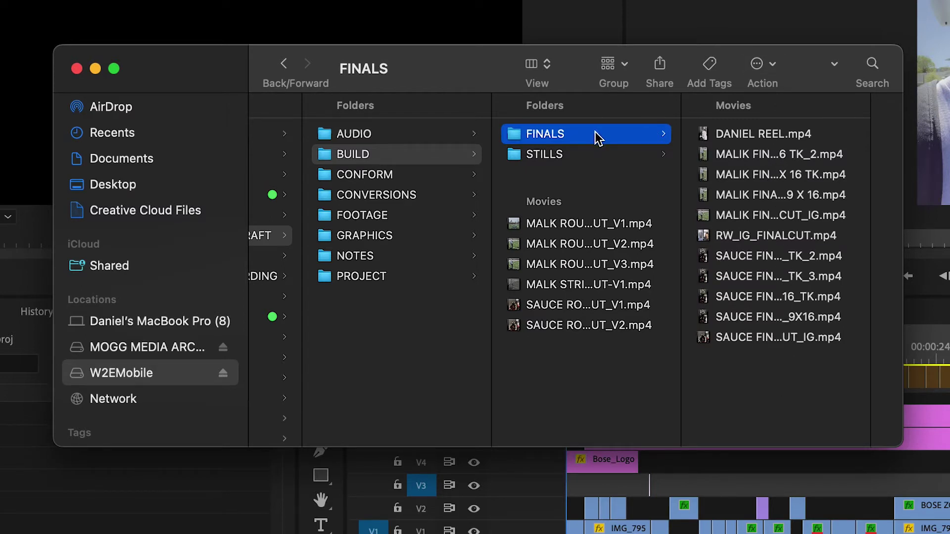
Inspect CONFORM's audio and video preview folders and the empty CONVERSIONS folder, then open FOOTAGE
click(443, 177)
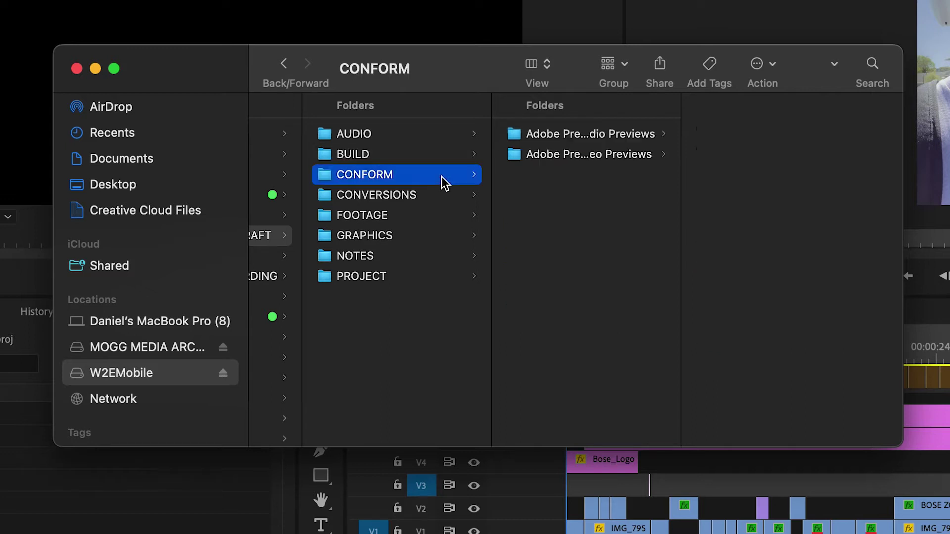
click(560, 139)
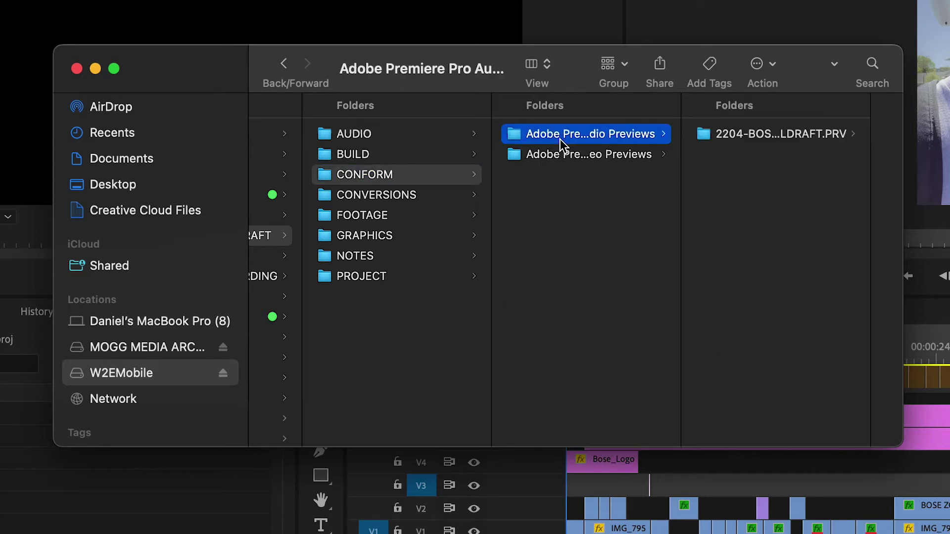
click(561, 155)
click(563, 135)
click(437, 196)
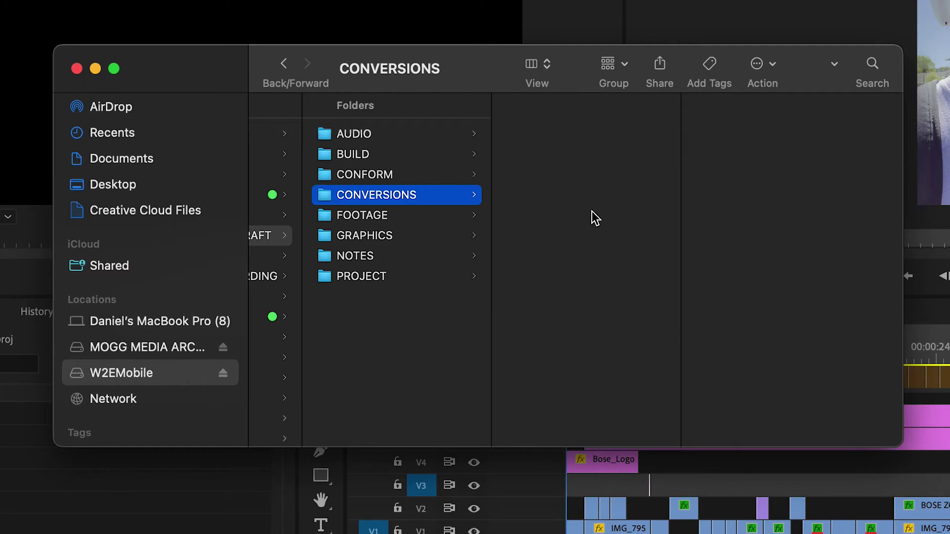
click(391, 213)
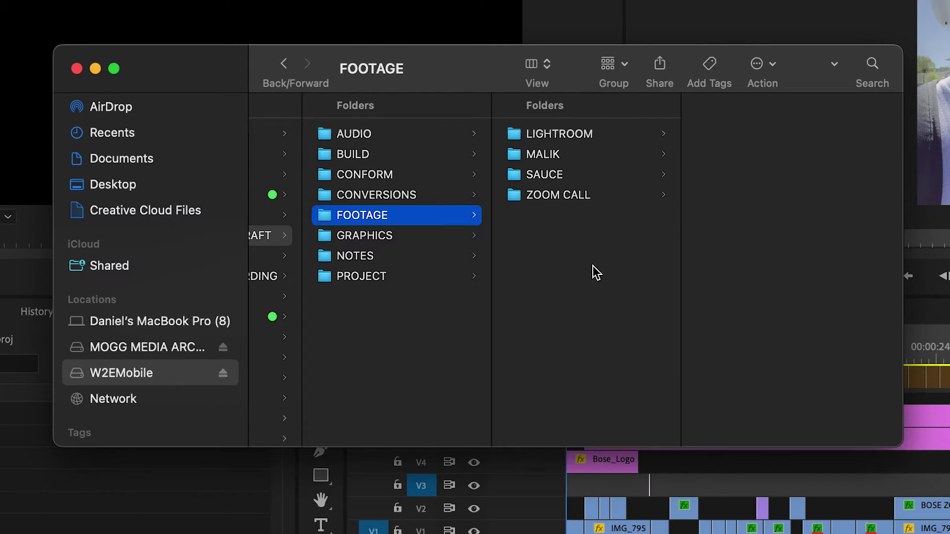
Follow FOOTAGE > LIGHTROOM > CATALOG down to the 2204-BOSENFLDRAFT catalog folder
click(601, 139)
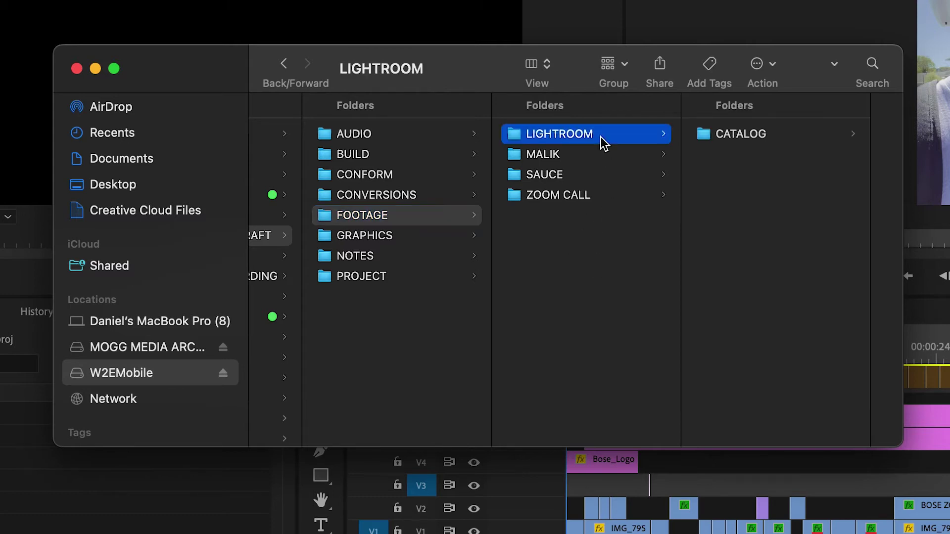
click(752, 133)
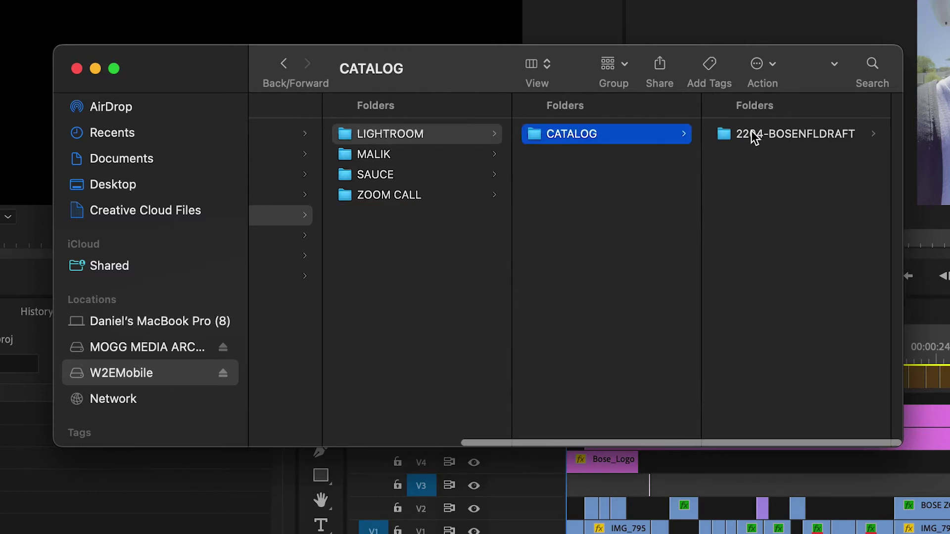
click(751, 132)
Scroll back across the columns and open the MALIK footage folder
scroll(698, 149, left, 5)
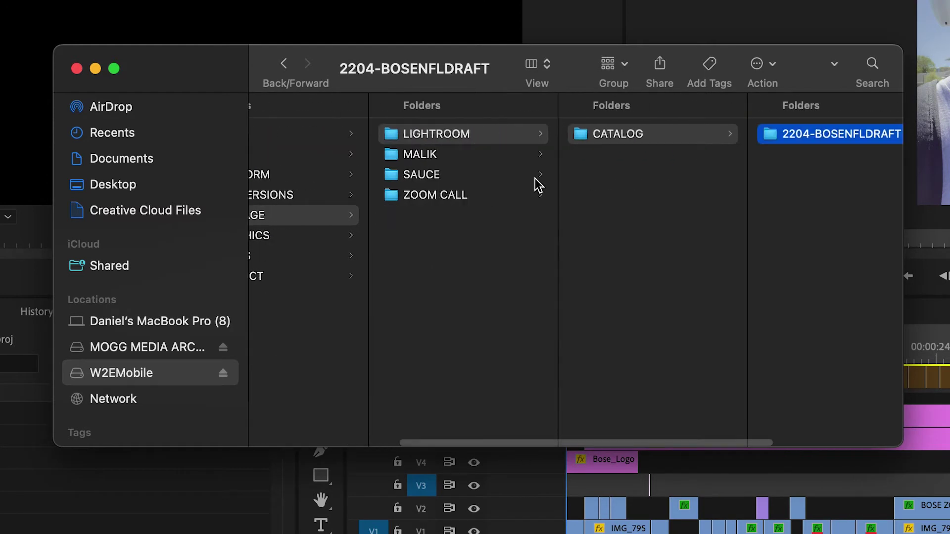
scroll(541, 185, left, 4)
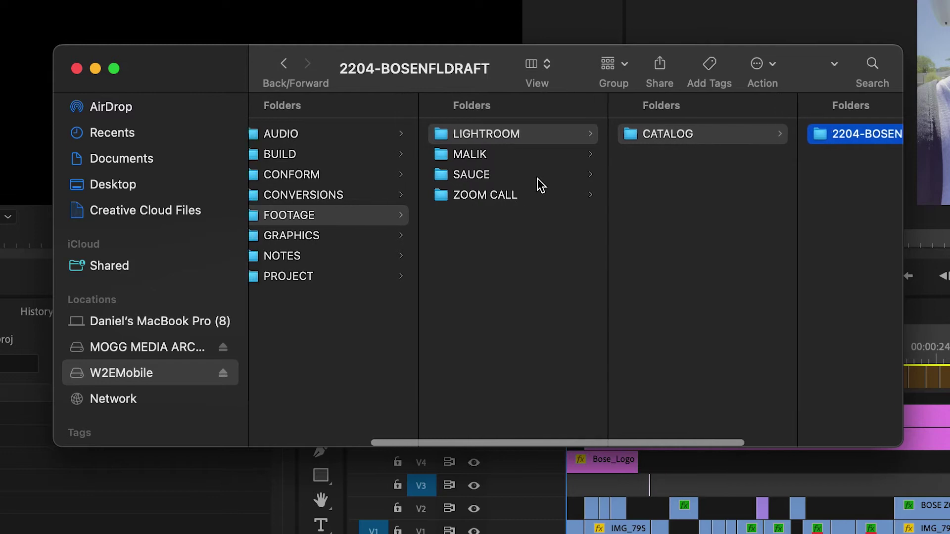
scroll(541, 186, left, 1)
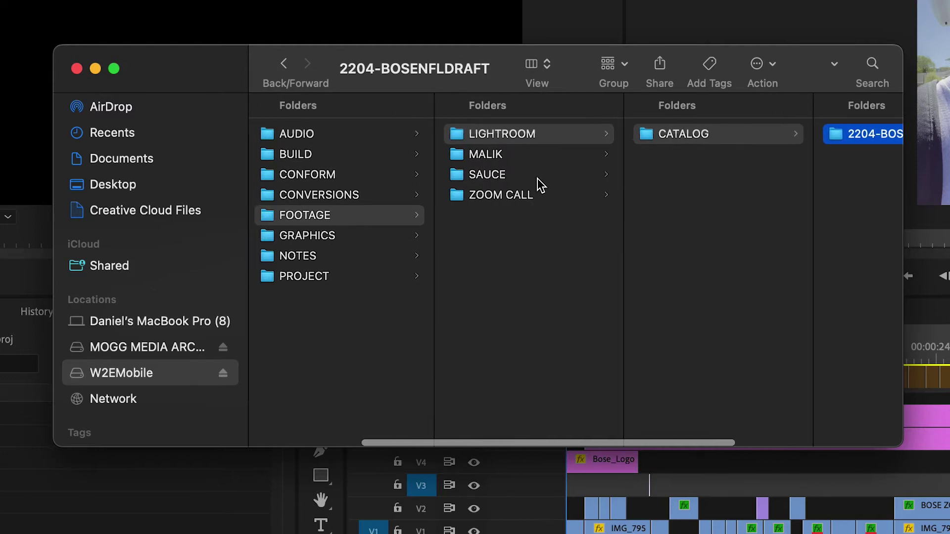
scroll(541, 186, right, 5)
scroll(541, 185, left, 10)
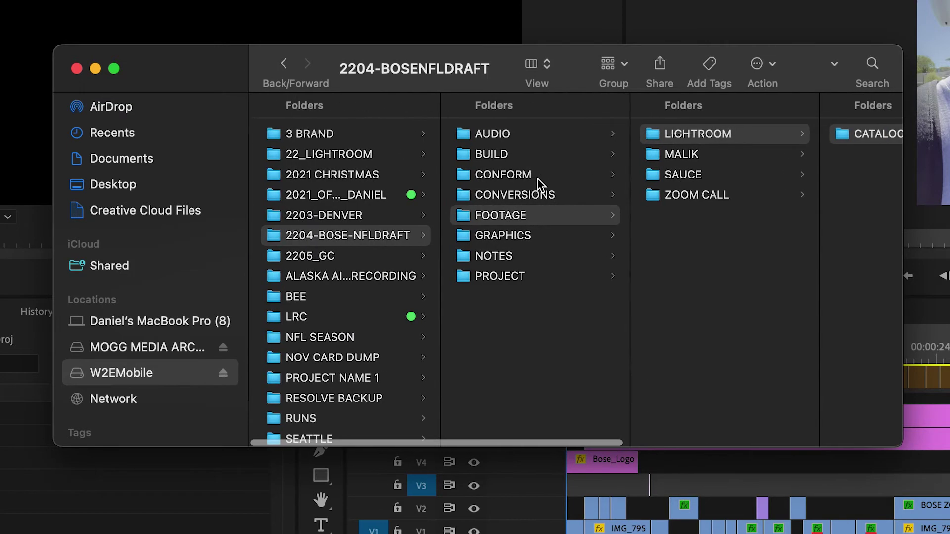
click(670, 158)
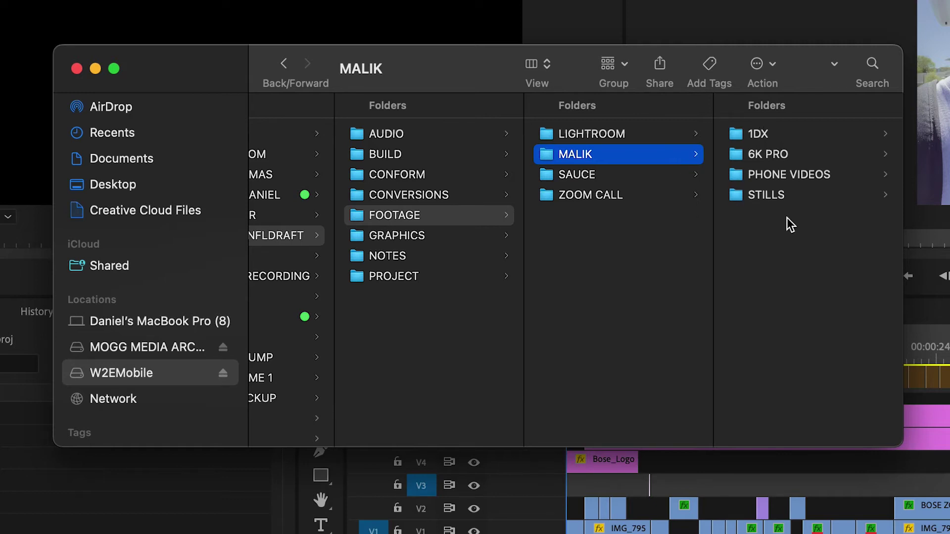
Preview the 1DX clips, then step through the 6K PRO .braw clips from C002 to C017
click(769, 135)
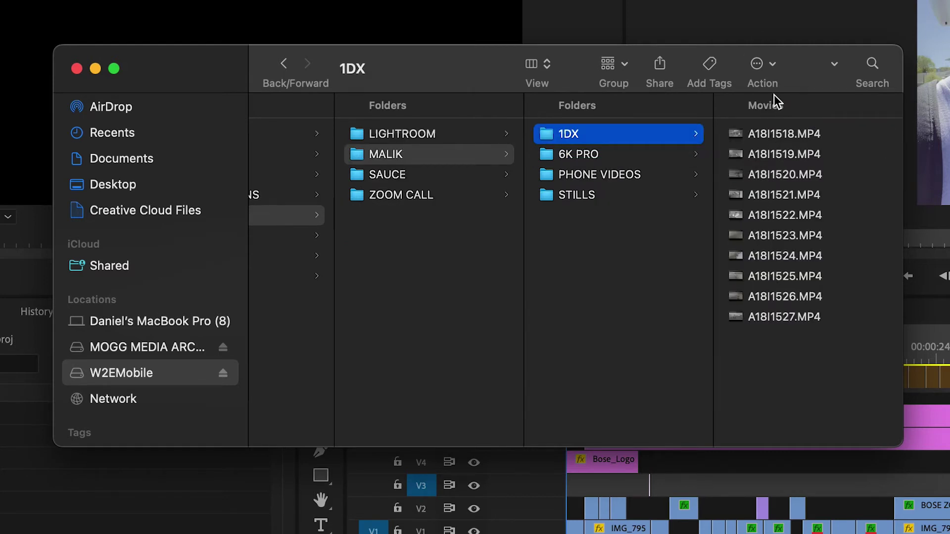
click(781, 217)
click(616, 262)
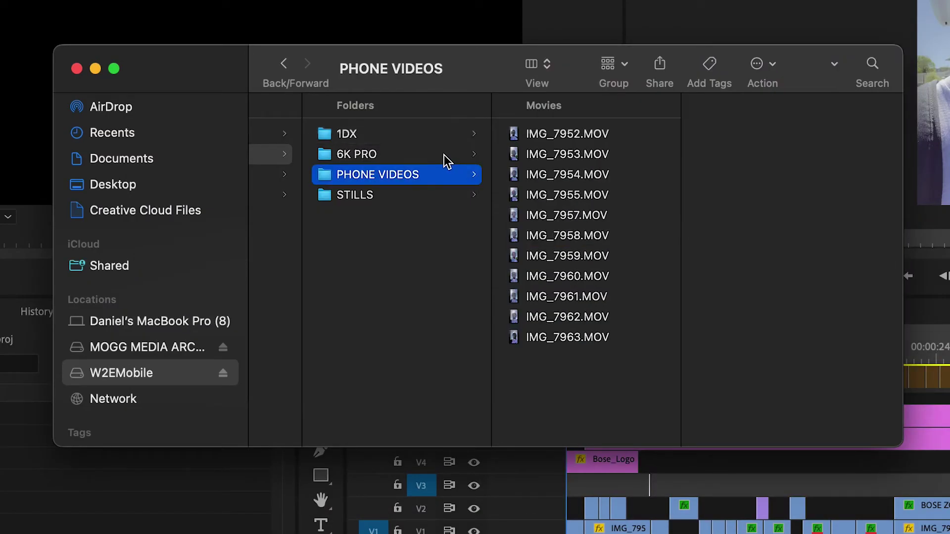
click(445, 157)
click(528, 134)
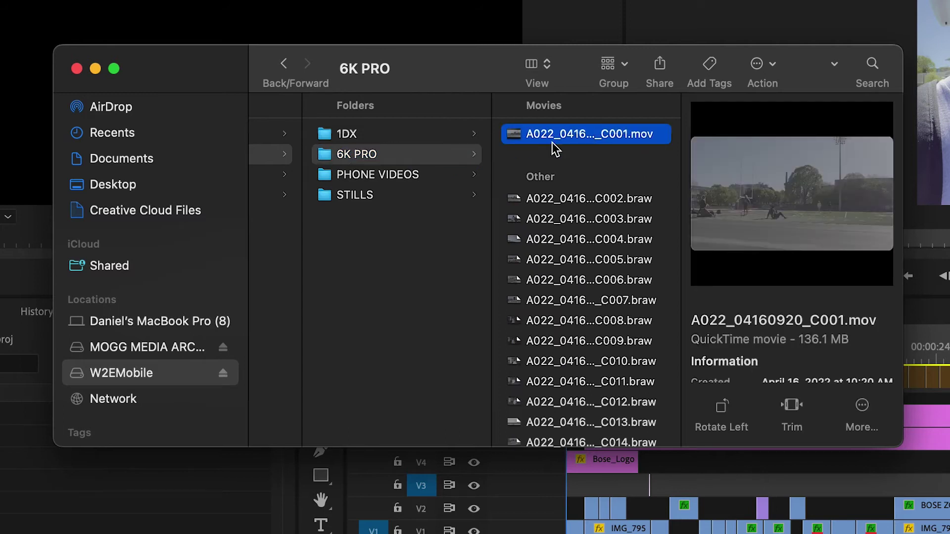
click(576, 200)
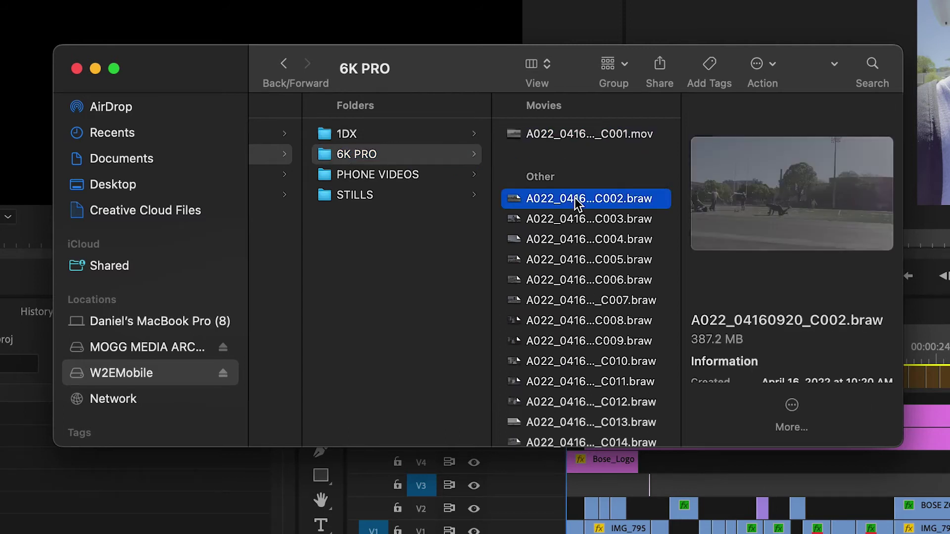
key(Down)
key(Down)
scroll(578, 270, down, 5)
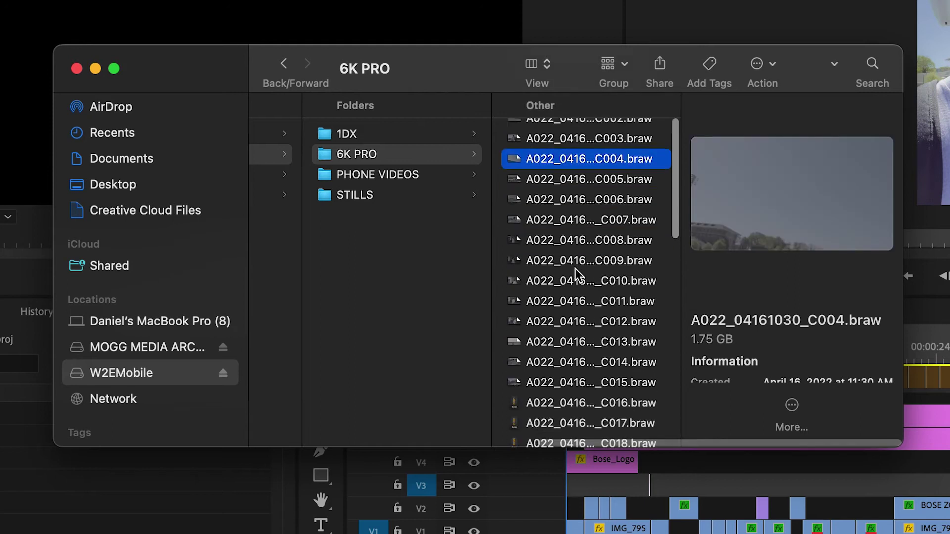
click(578, 270)
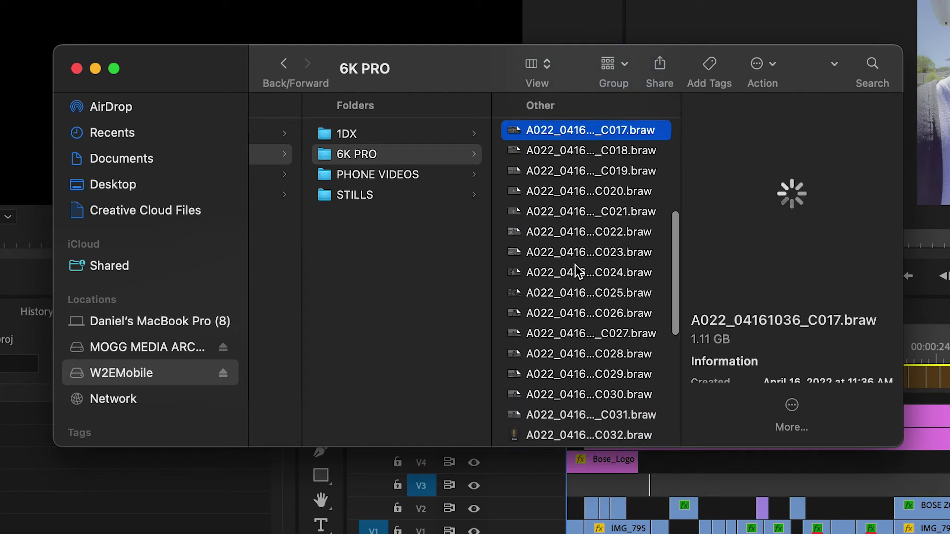
scroll(575, 266, down, 5)
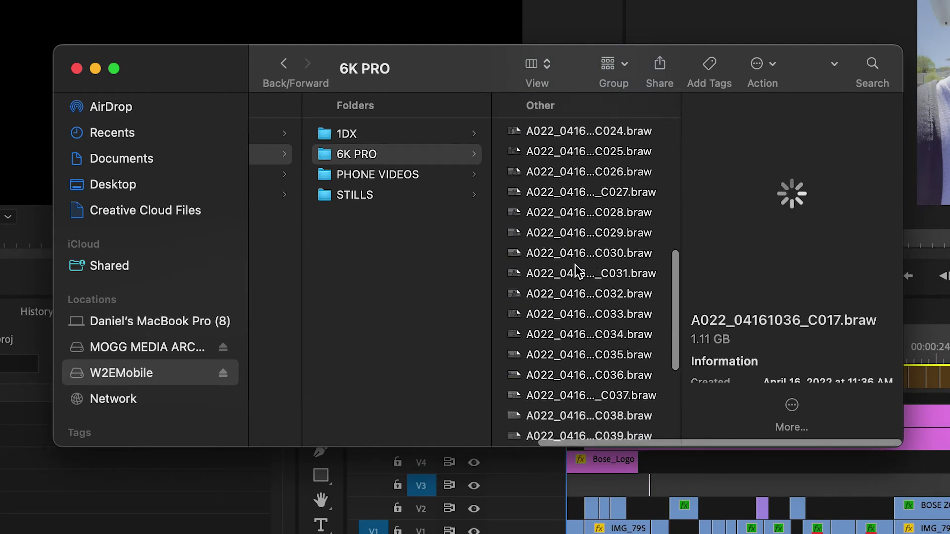
scroll(575, 265, down, 5)
scroll(575, 265, up, 15)
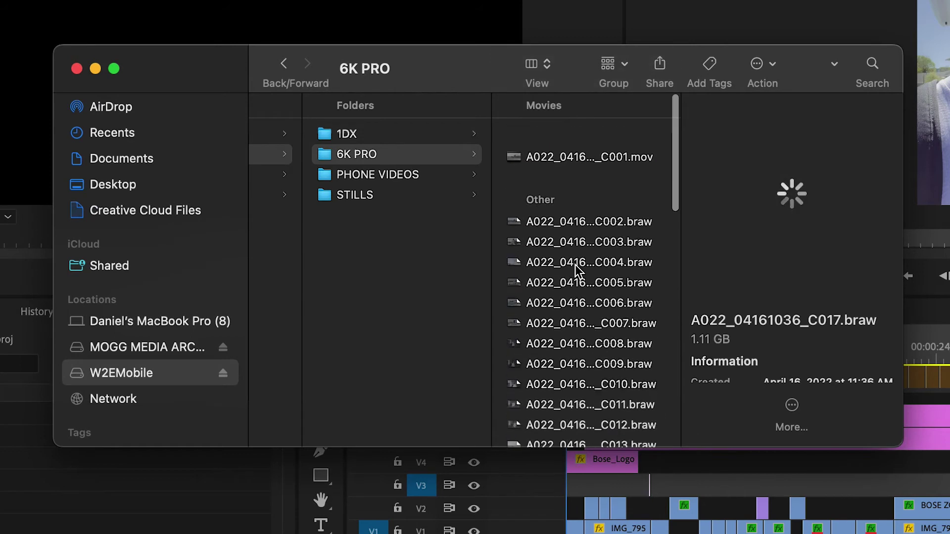
Preview the phone clips IMG_7952 to IMG_7958.MOV and the still A18I1340.JPG
click(442, 179)
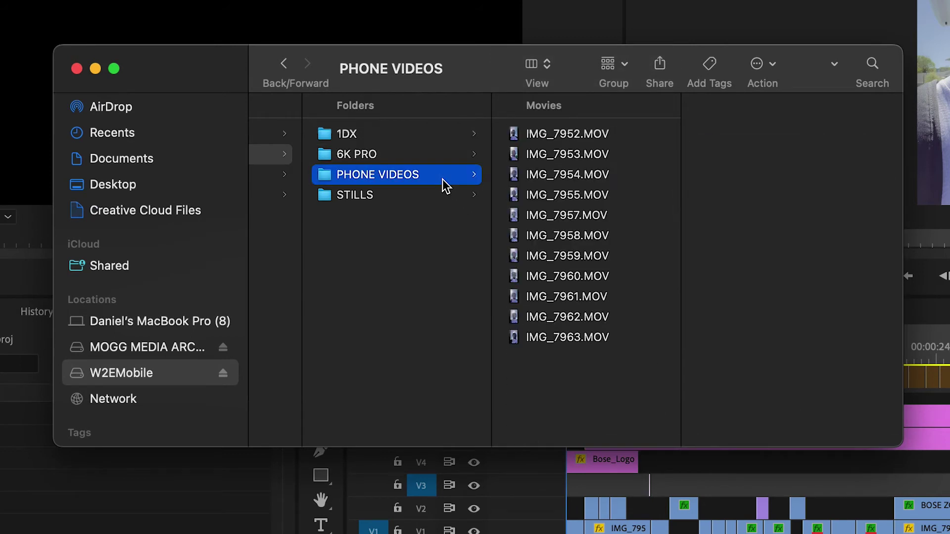
click(553, 143)
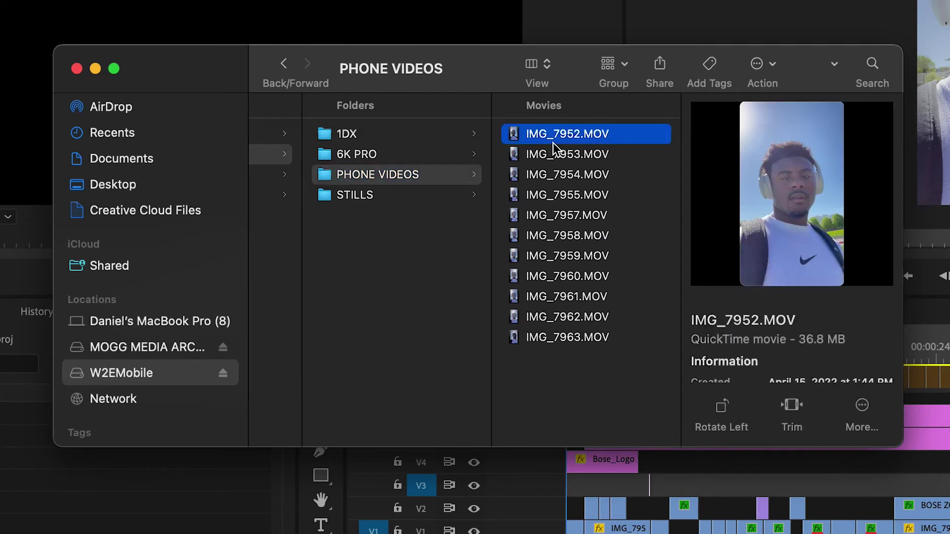
key(Down)
key(Down)
key(Down)
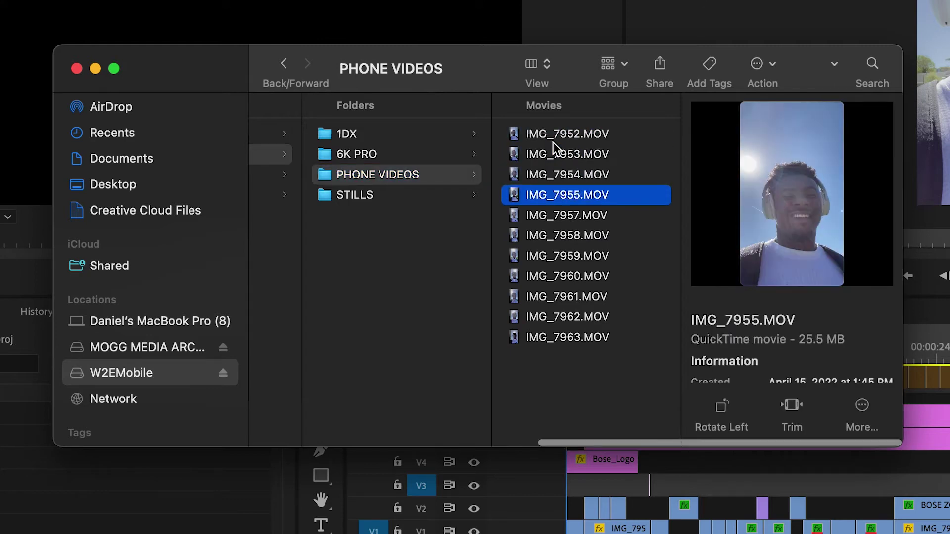
key(Down)
key(Down)
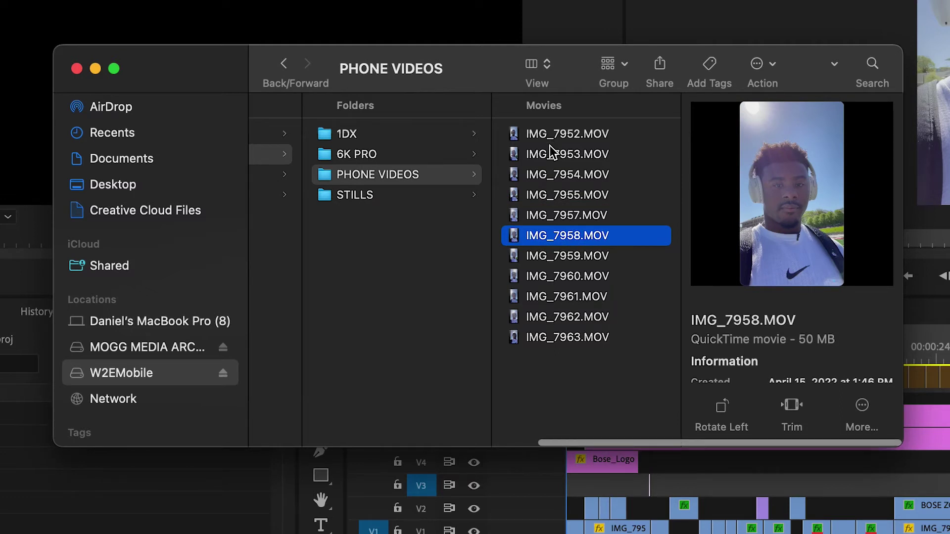
click(403, 198)
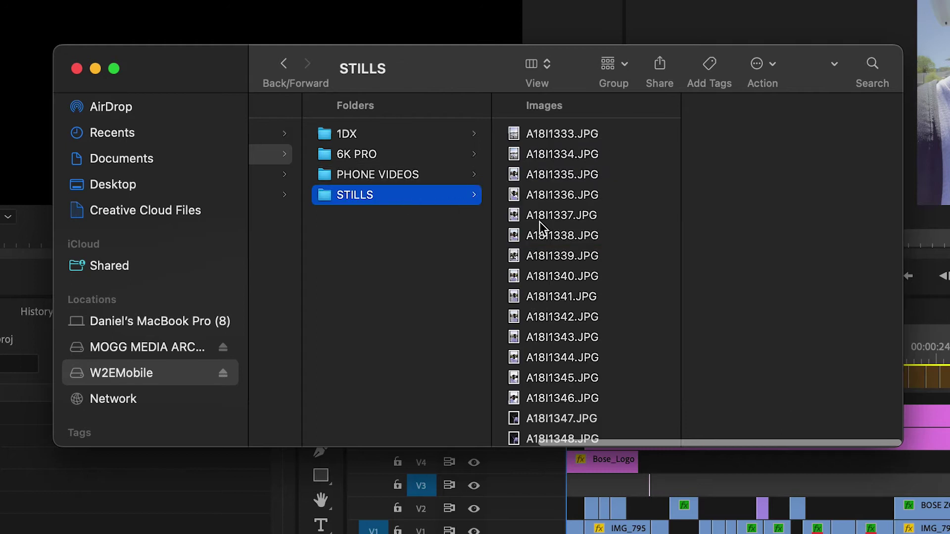
click(619, 281)
scroll(617, 278, down, 20)
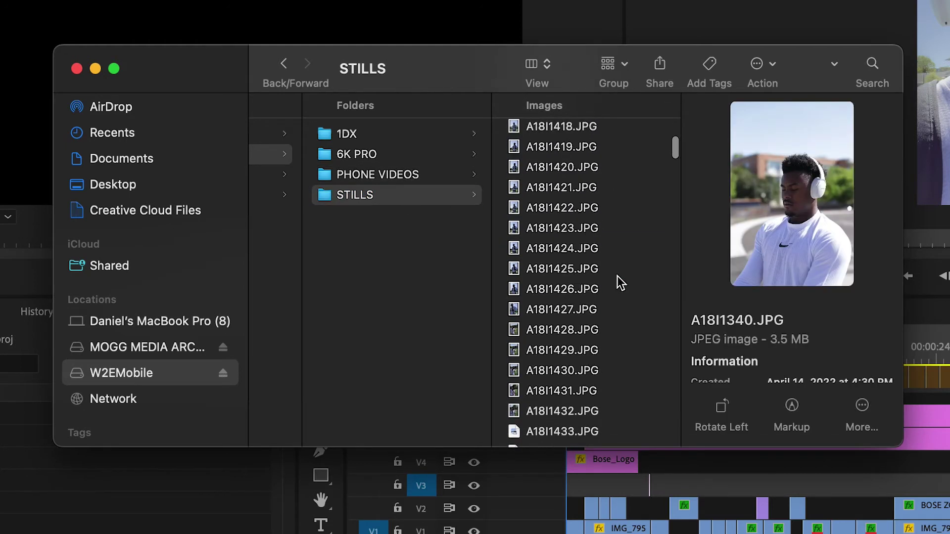
Open SAUCE's PHONE VIDEOS folder, which lists seven .MOV clips
scroll(617, 275, left, 15)
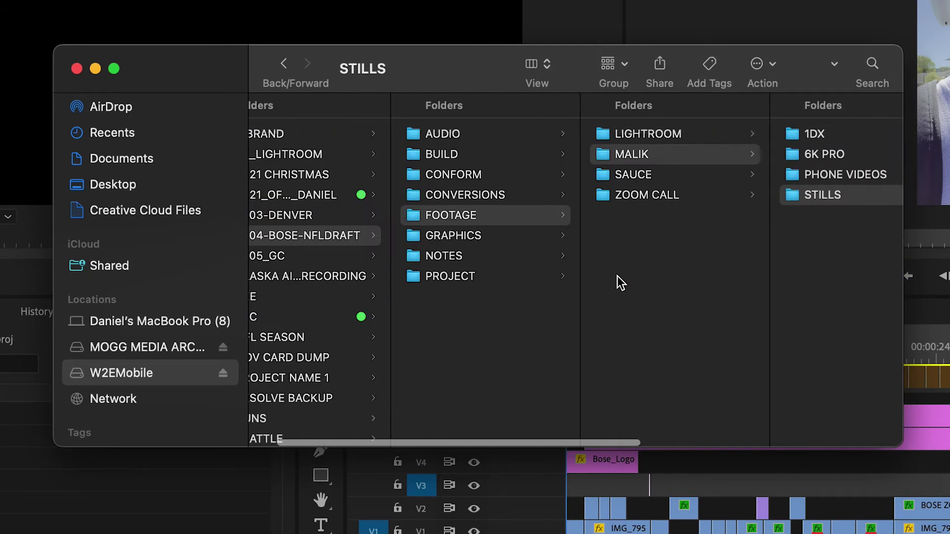
click(643, 176)
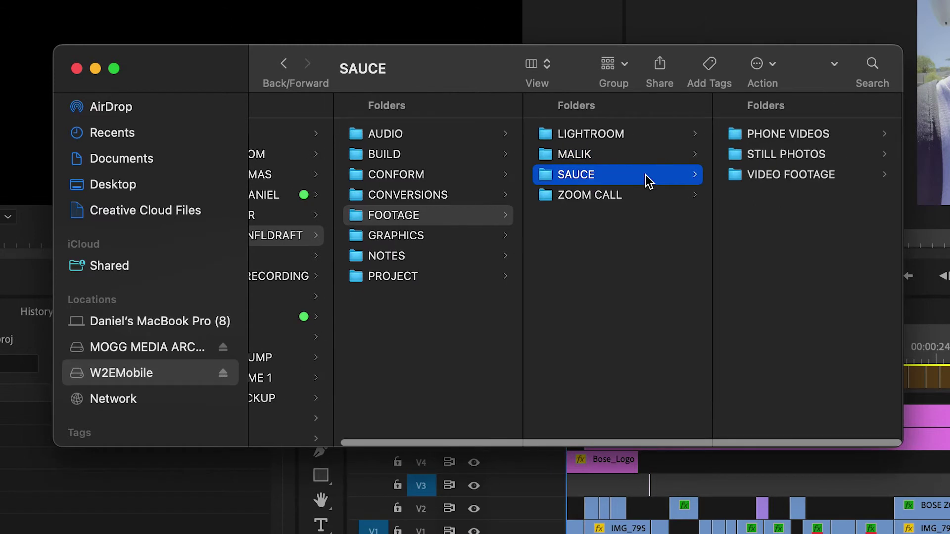
click(766, 143)
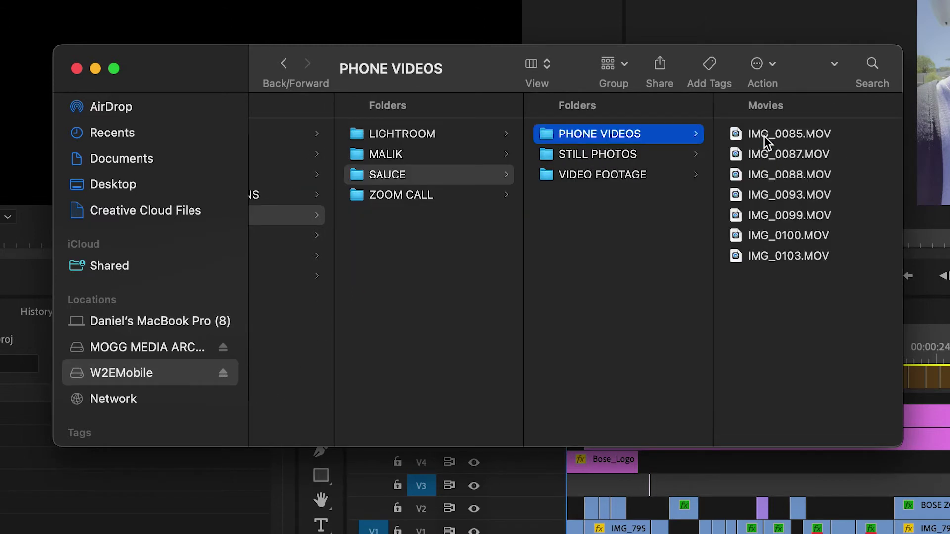
Browse SAUCE's STILL PHOTOS and VIDEO FOOTAGE MP4 clips, then open the ZOOM CALL folder
click(619, 158)
click(624, 179)
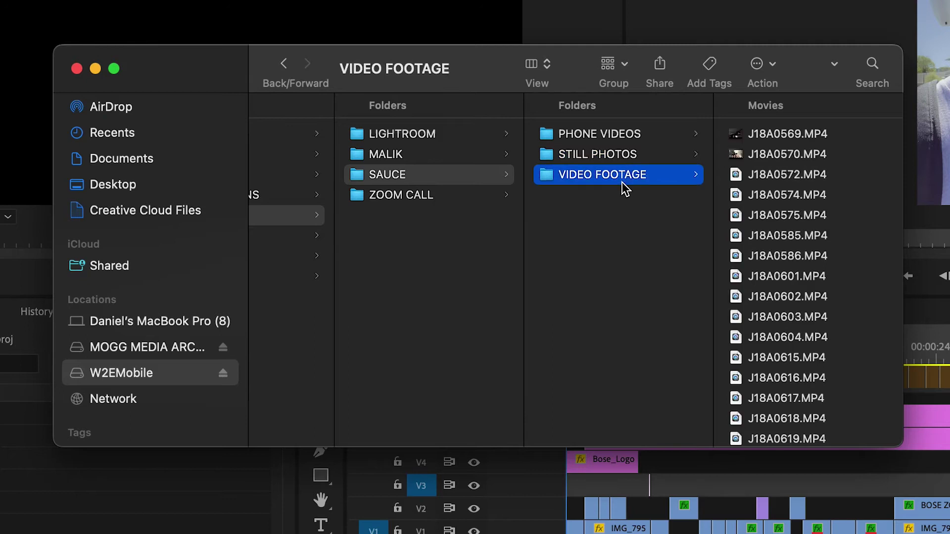
scroll(777, 278, down, 10)
scroll(777, 279, left, 3)
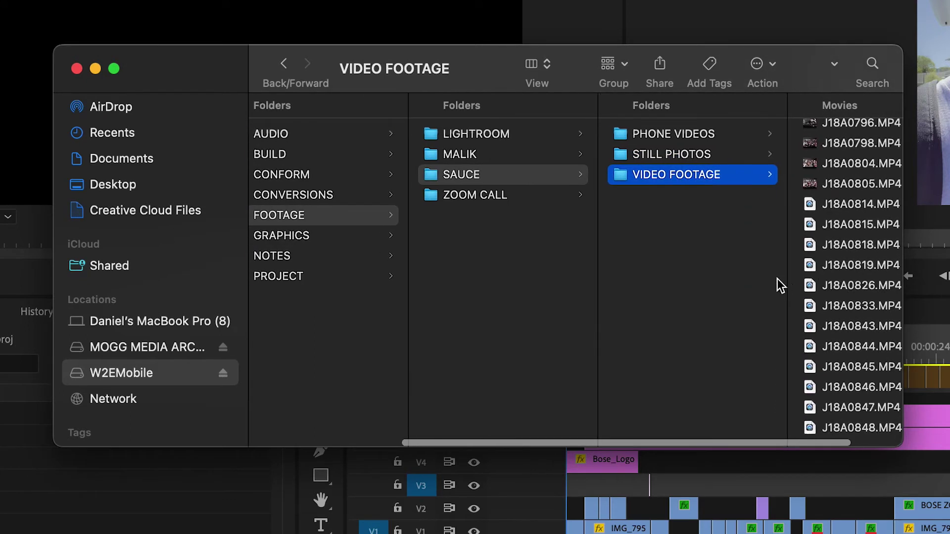
click(557, 202)
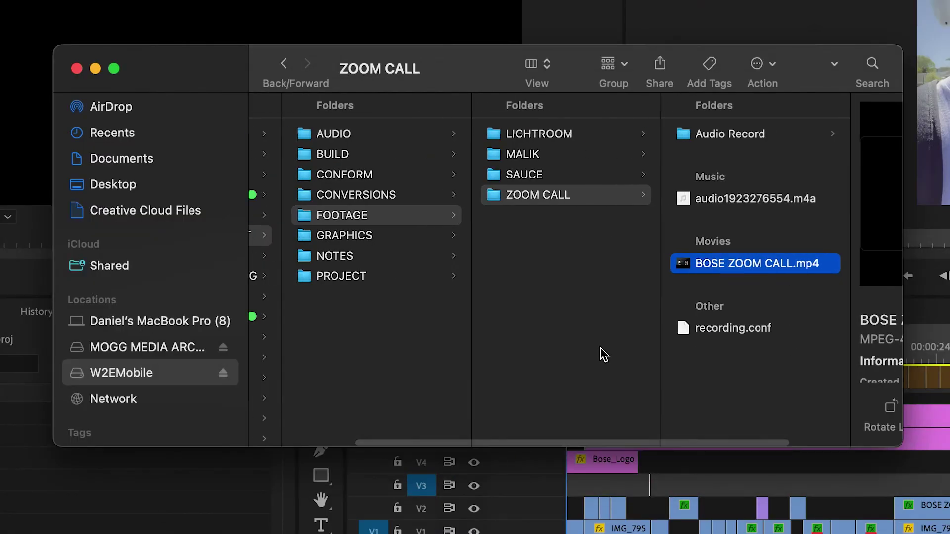
Open GRAPHICS > ANIMATIONS and LOGOS, and Quick Look the black Bose logo EPS and JPG
click(438, 243)
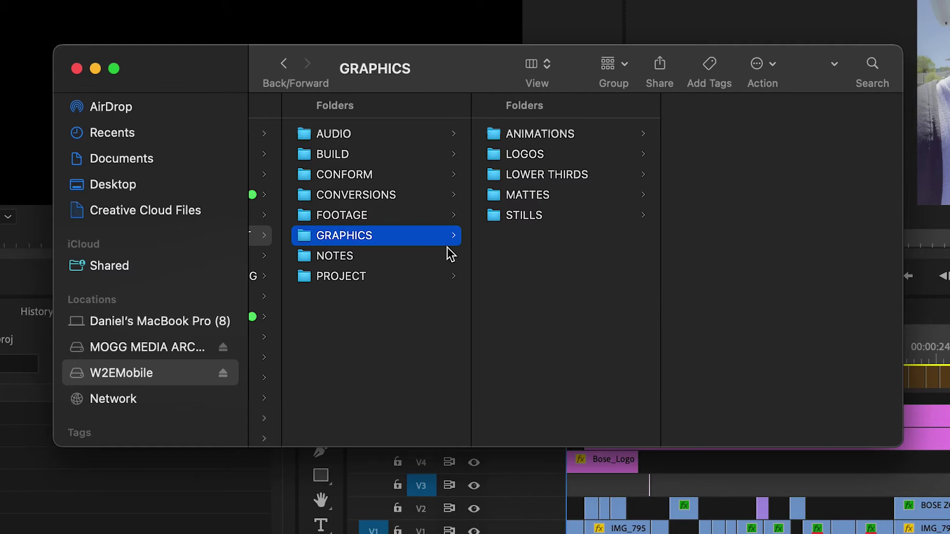
click(541, 142)
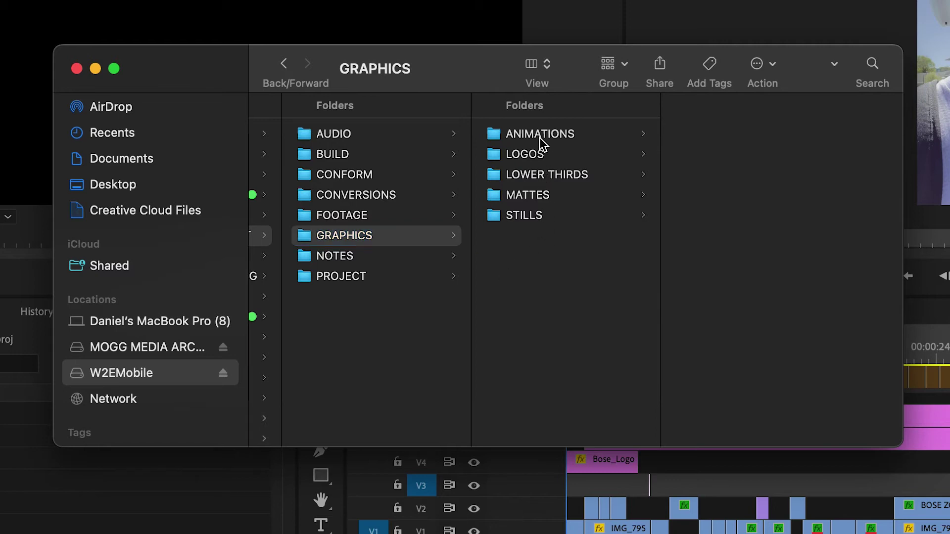
click(543, 143)
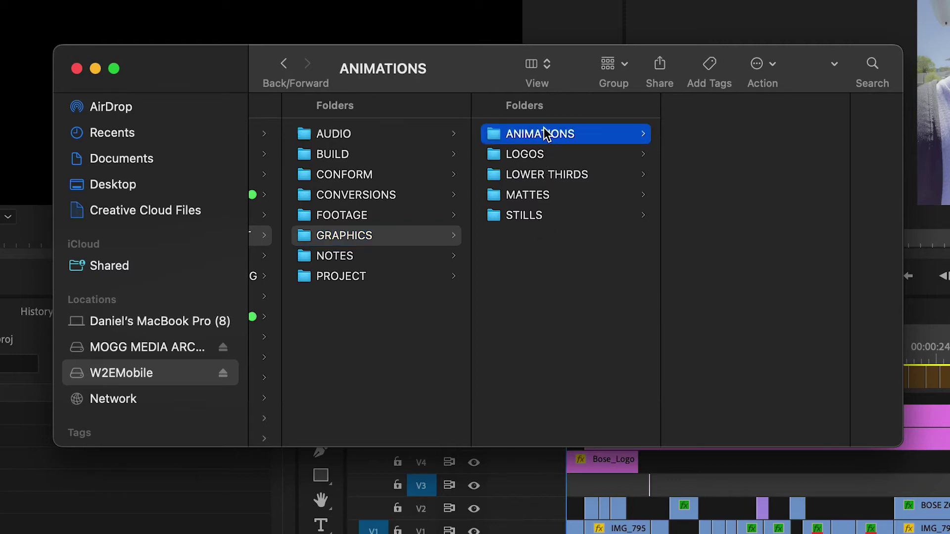
click(543, 158)
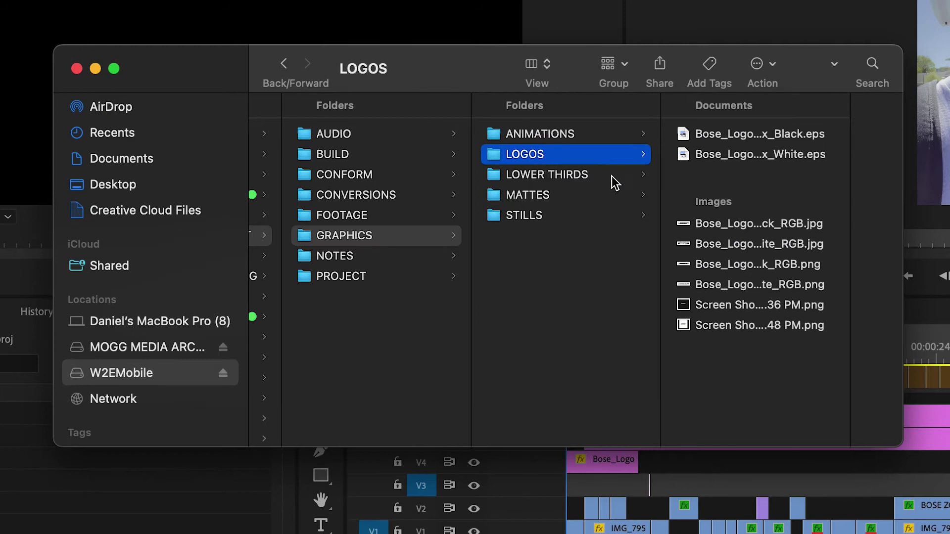
click(737, 141)
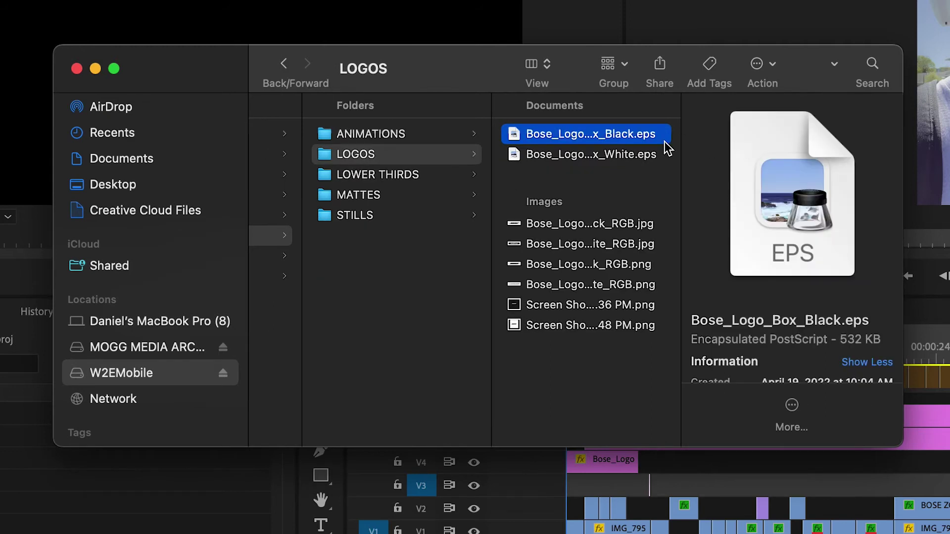
key(space)
key(space)
click(612, 229)
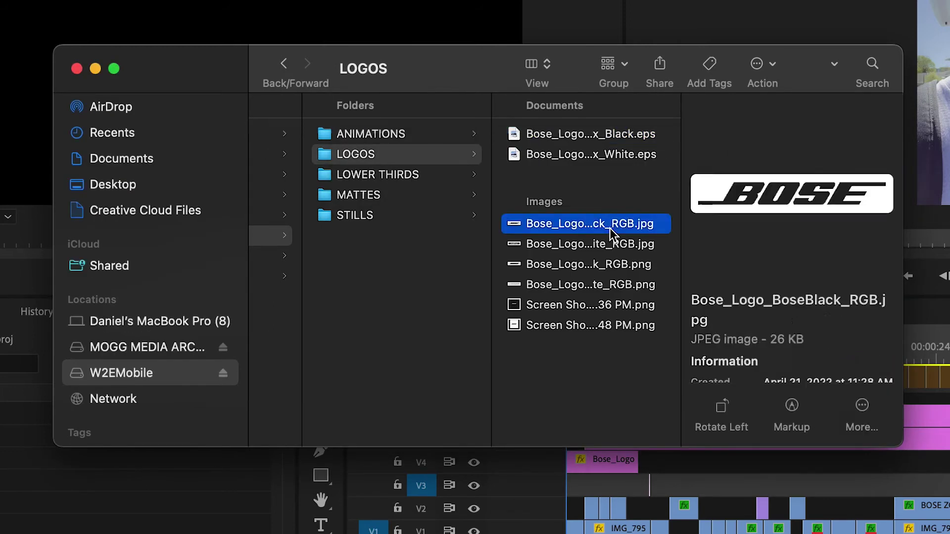
key(space)
key(space)
Check the LOWER THIRDS, MATTES and STILLS graphics folders, then open the empty NOTES folder
click(458, 177)
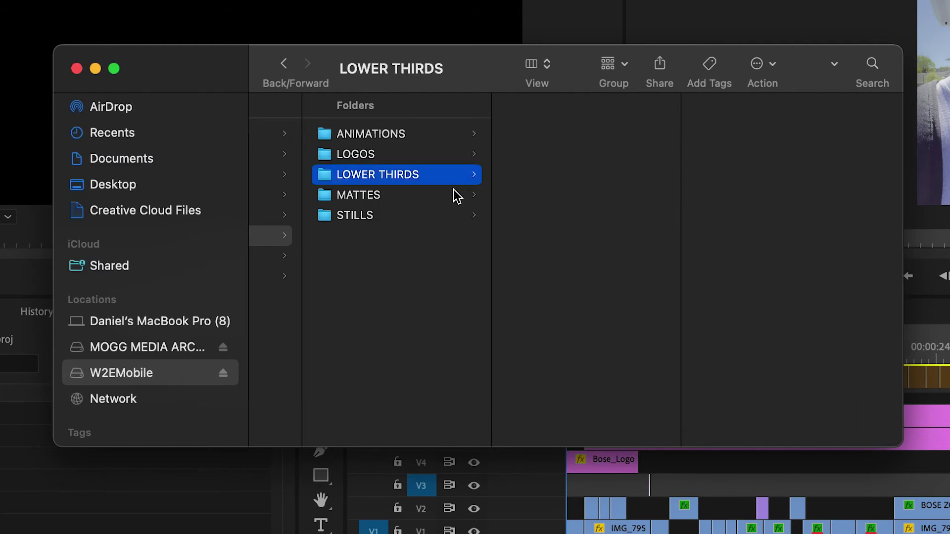
click(457, 196)
click(447, 215)
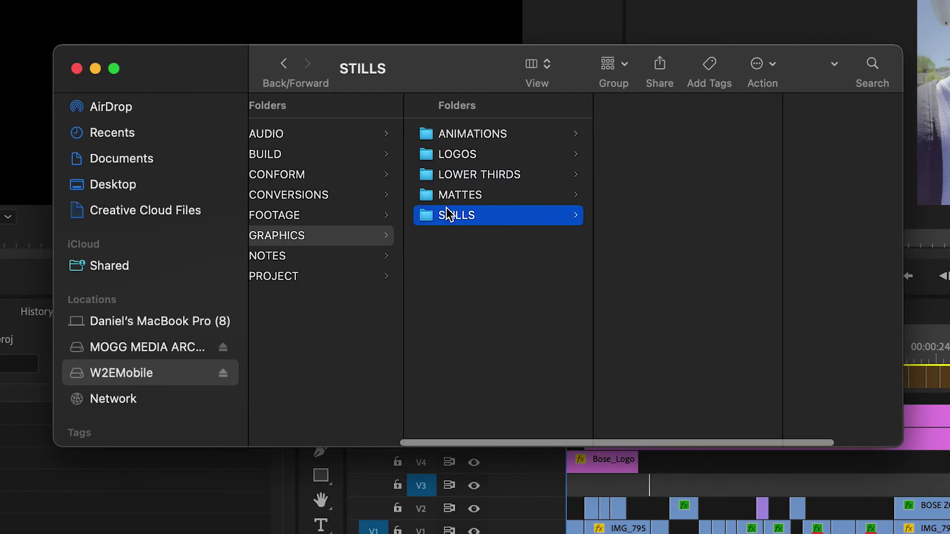
scroll(447, 214, left, 2)
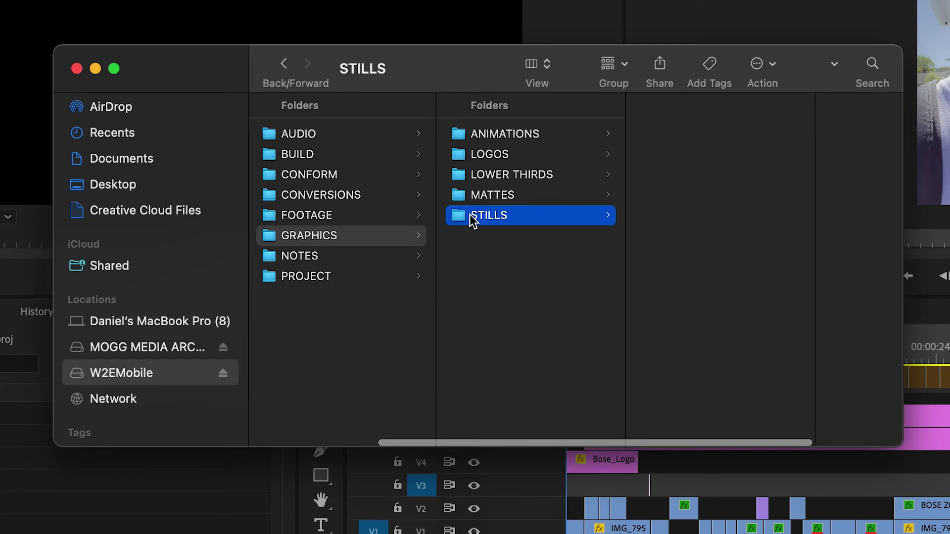
scroll(471, 214, left, 1)
click(372, 261)
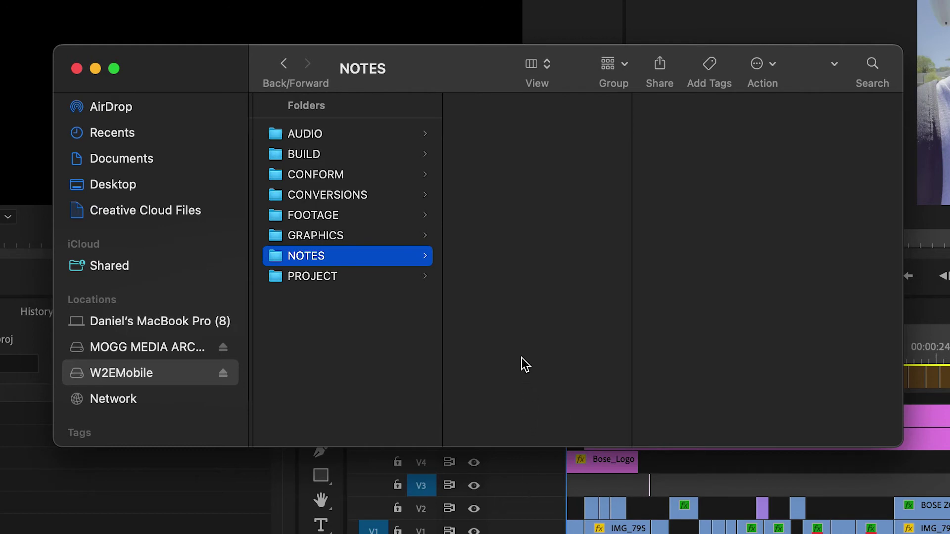
Open the PROJECT folder and inspect the 2204-BOSE-NFLDRAFT.prproj file
click(356, 285)
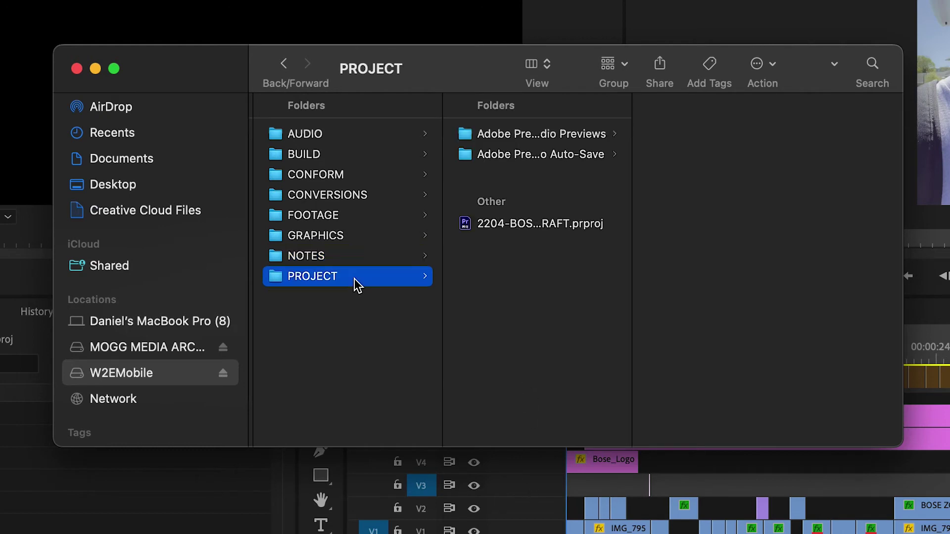
click(548, 228)
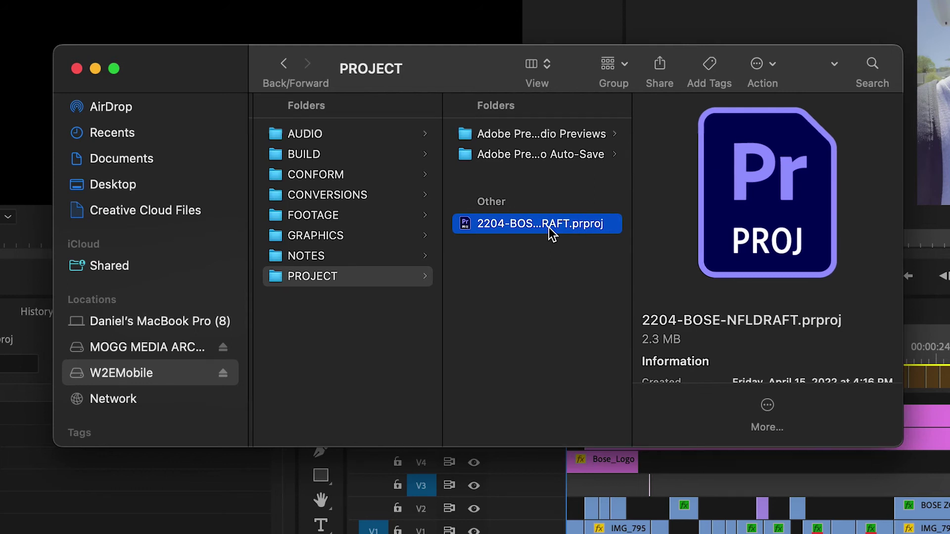
scroll(552, 233, left, 3)
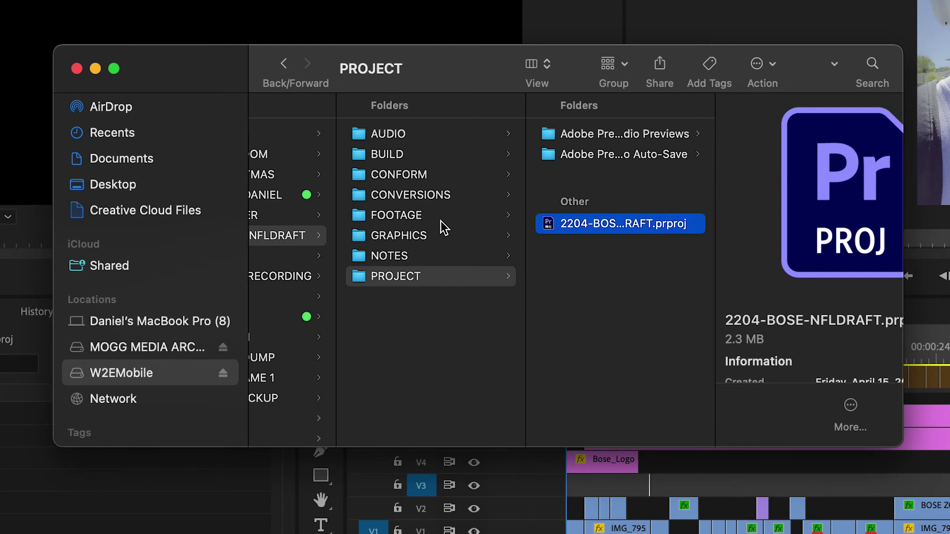
scroll(441, 220, right, 2)
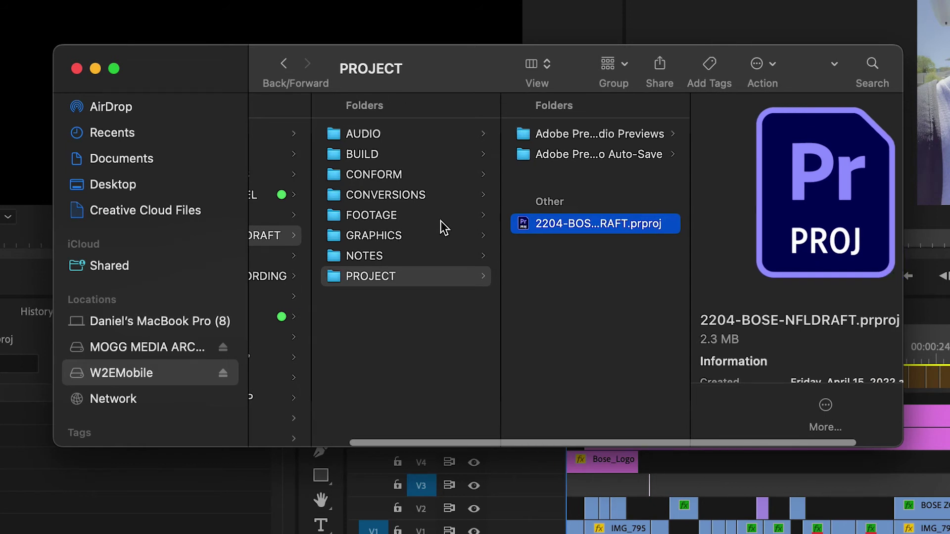
scroll(441, 221, left, 4)
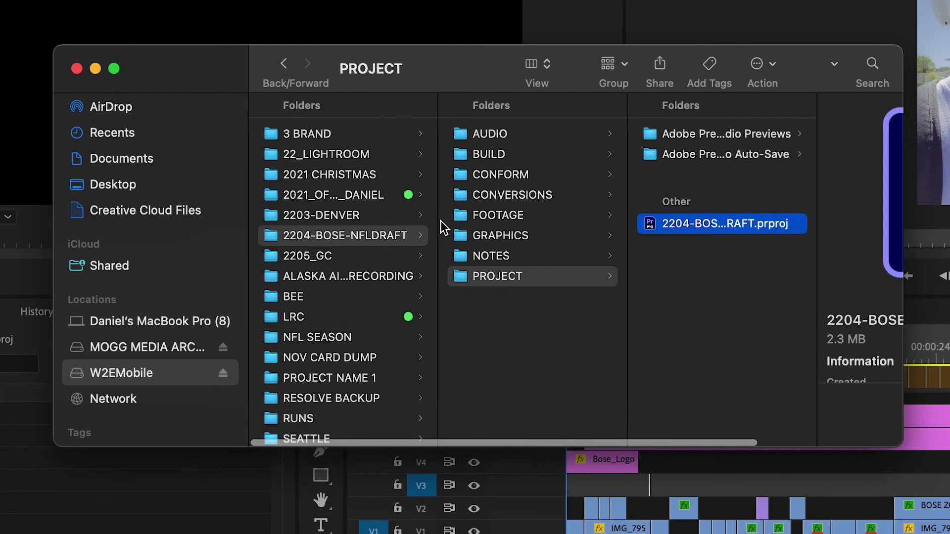
scroll(492, 251, right, 4)
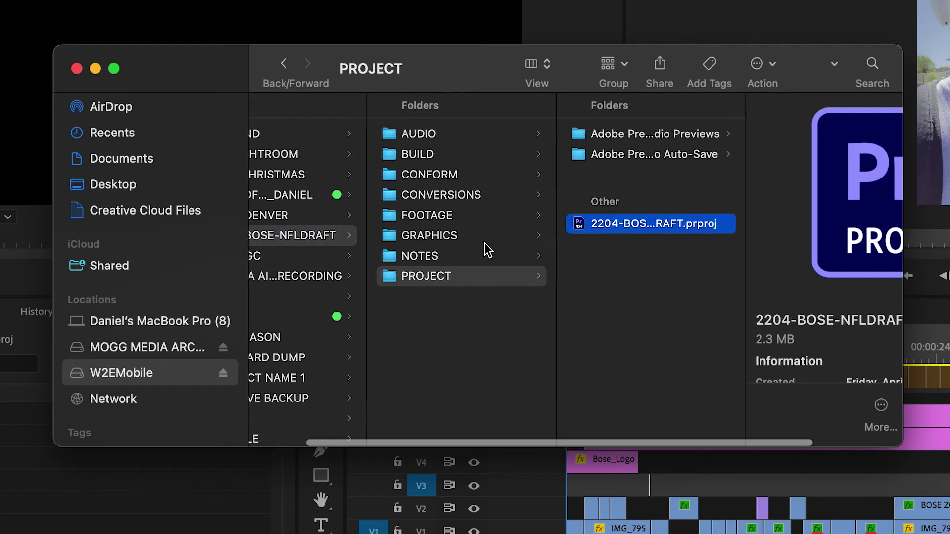
scroll(487, 250, right, 2)
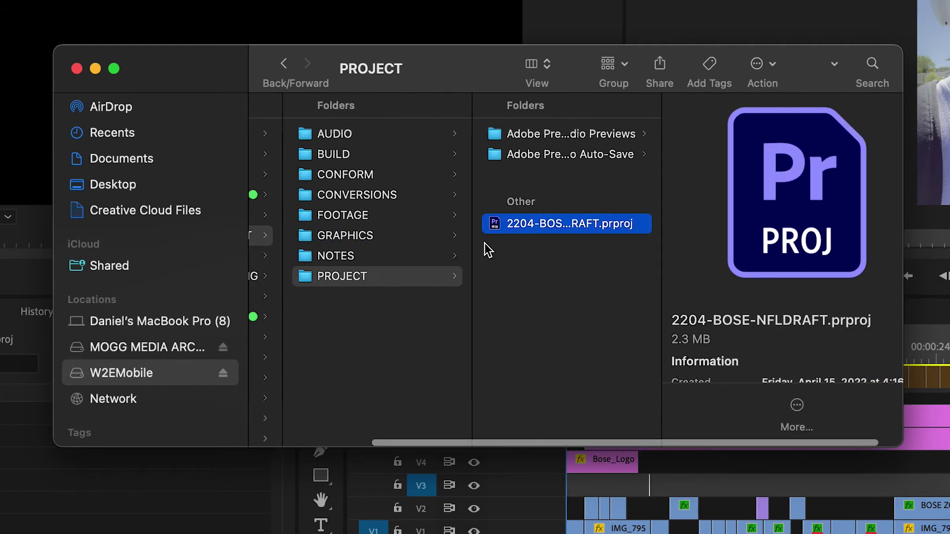
scroll(417, 312, right, 2)
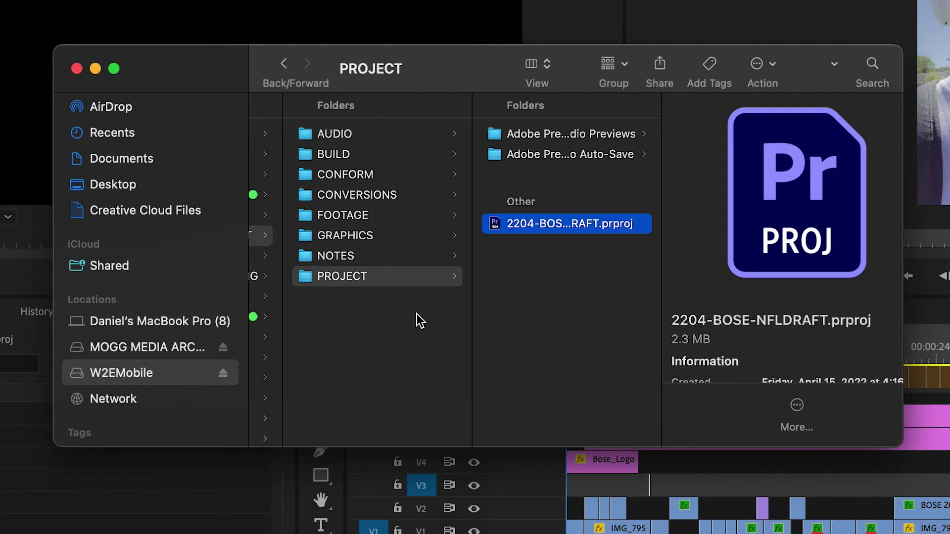
Leave Finder for Premiere Pro and expand the SEQUENCES bin
scroll(411, 317, left, 1)
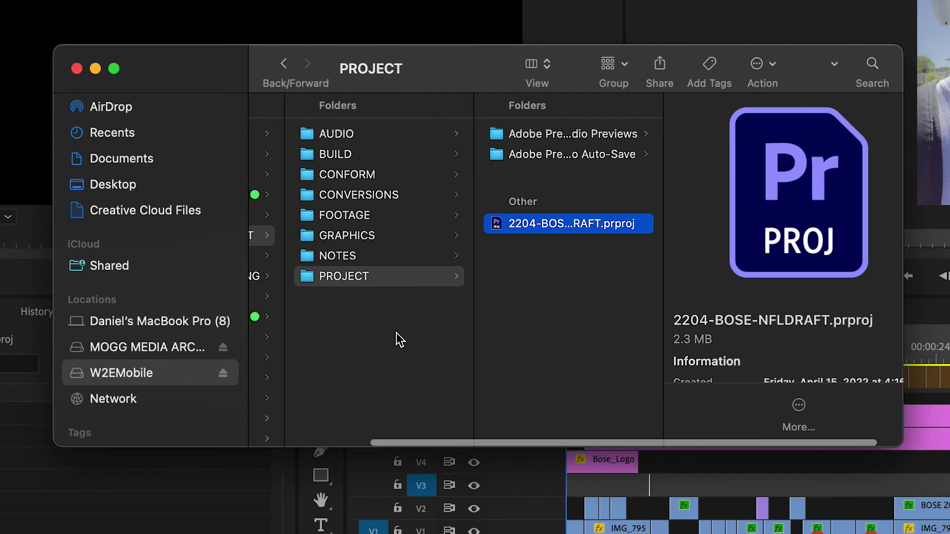
click(31, 292)
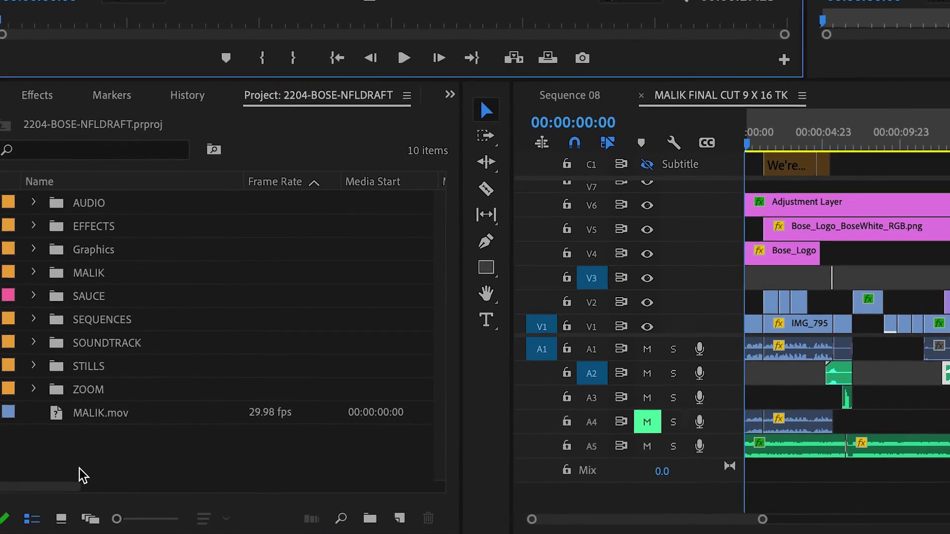
click(37, 312)
Collapse the MALIK SEQUENCES bin, fit the sequence in the timeline, and switch to MALK ROUGH CUT_2
click(65, 330)
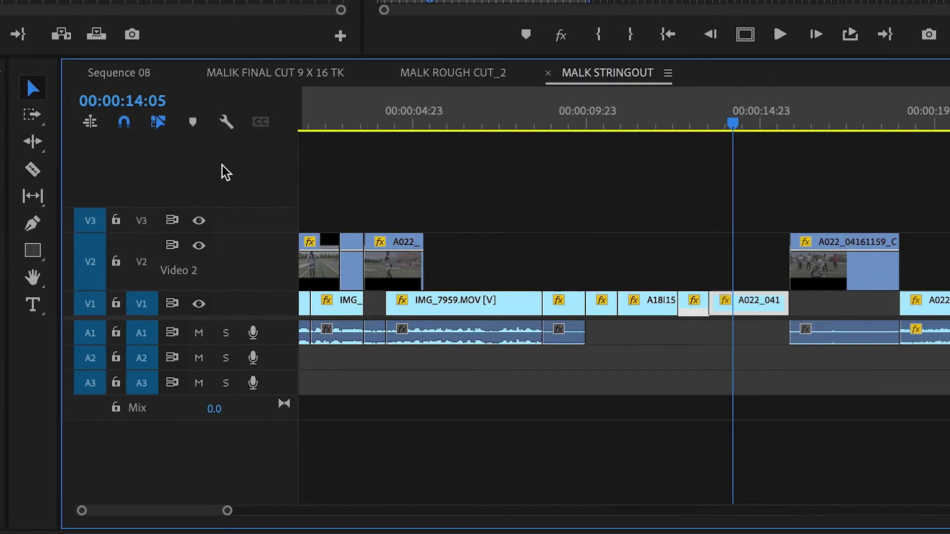
key(minus)
key(minus)
key(minus)
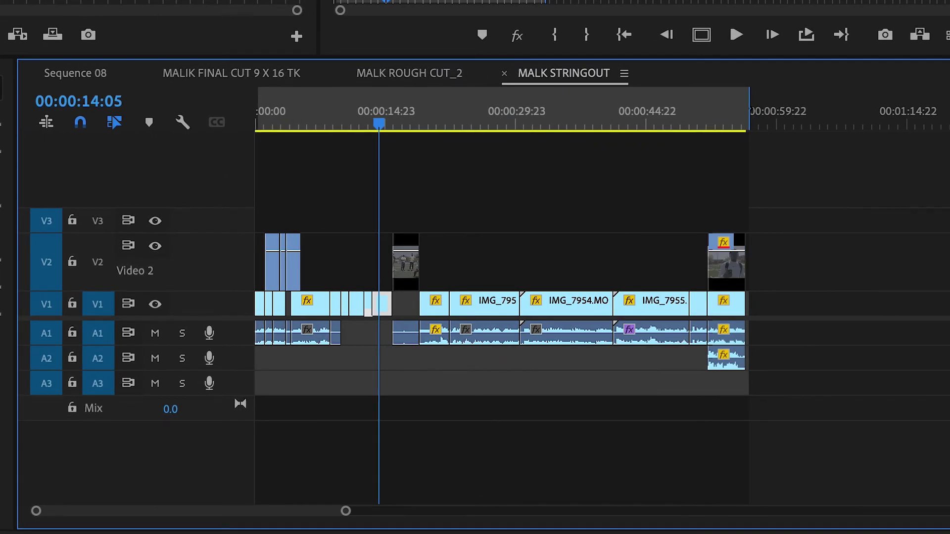
click(409, 73)
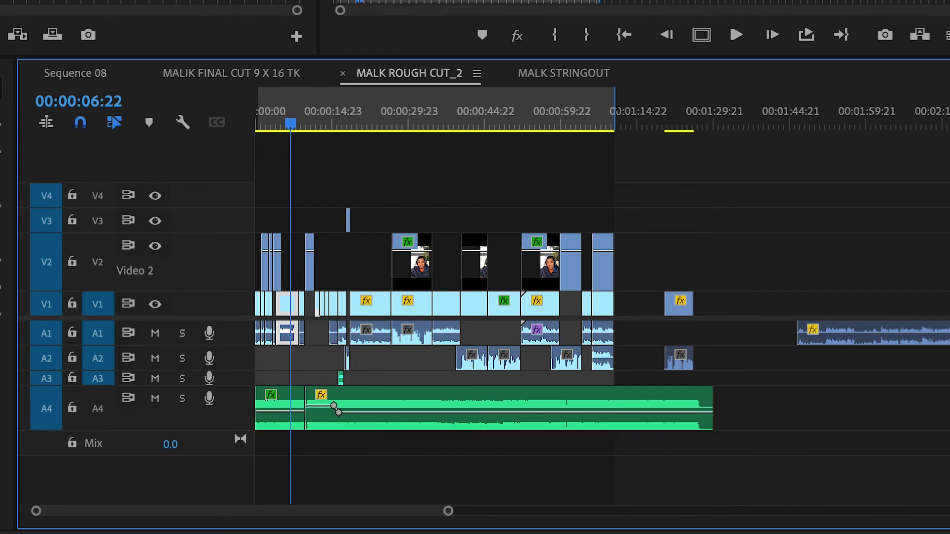
View MALK STRINGOUT and MALK ROUGH CUT_2 side by side, then close the rough cut timeline
click(564, 73)
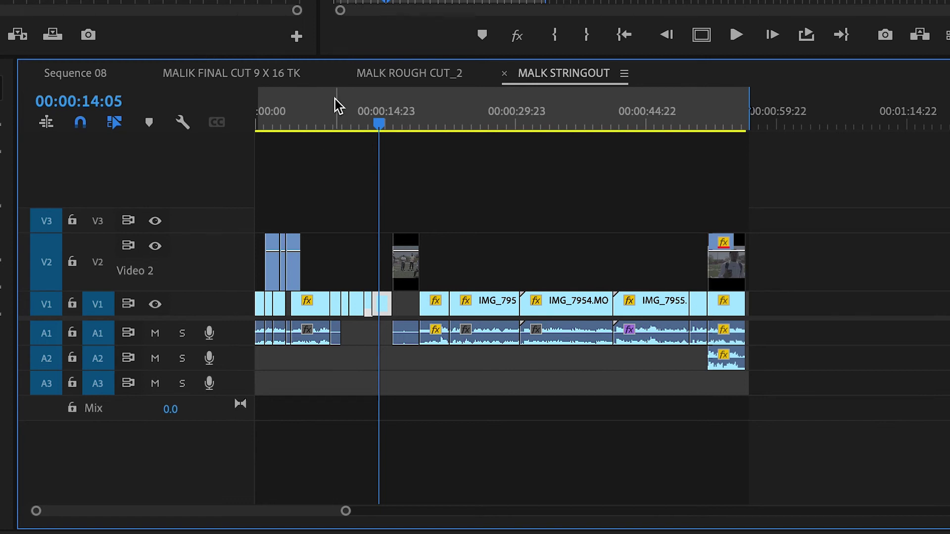
click(399, 73)
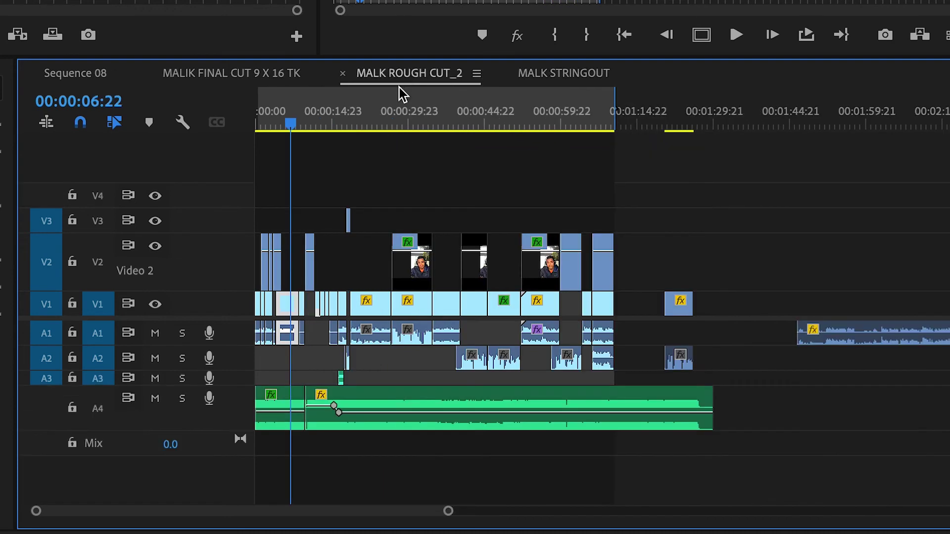
drag(421, 73, 396, 492)
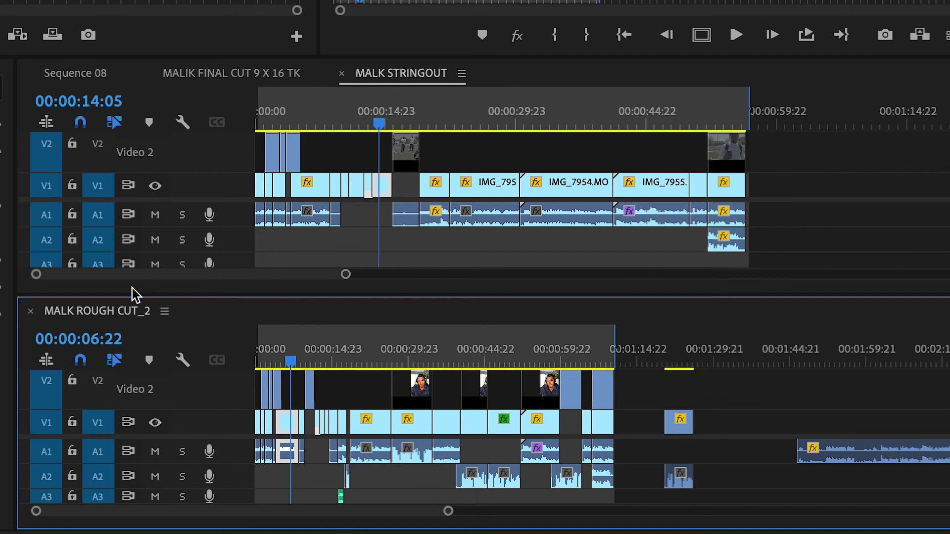
click(31, 312)
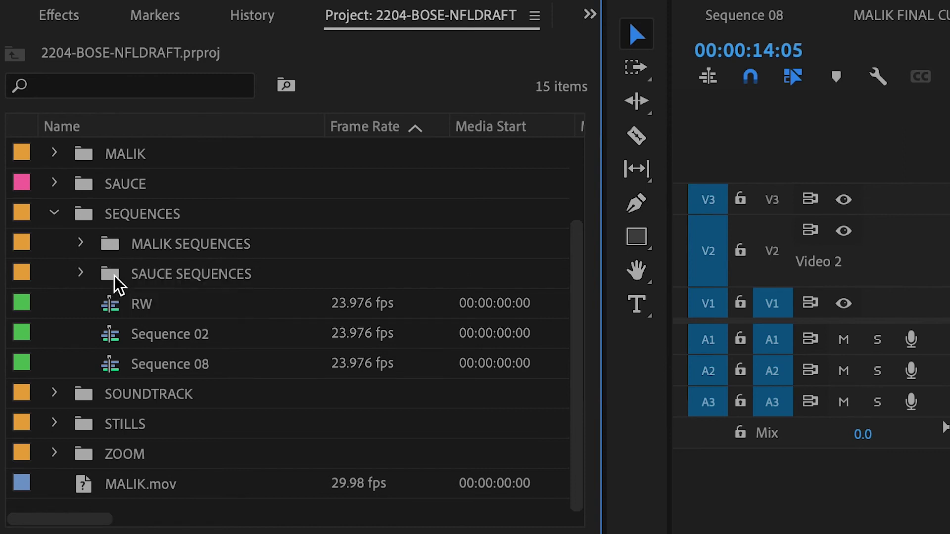
Open the RW sequence in the timeline and collapse the SEQUENCES bin
click(115, 297)
double_click(115, 304)
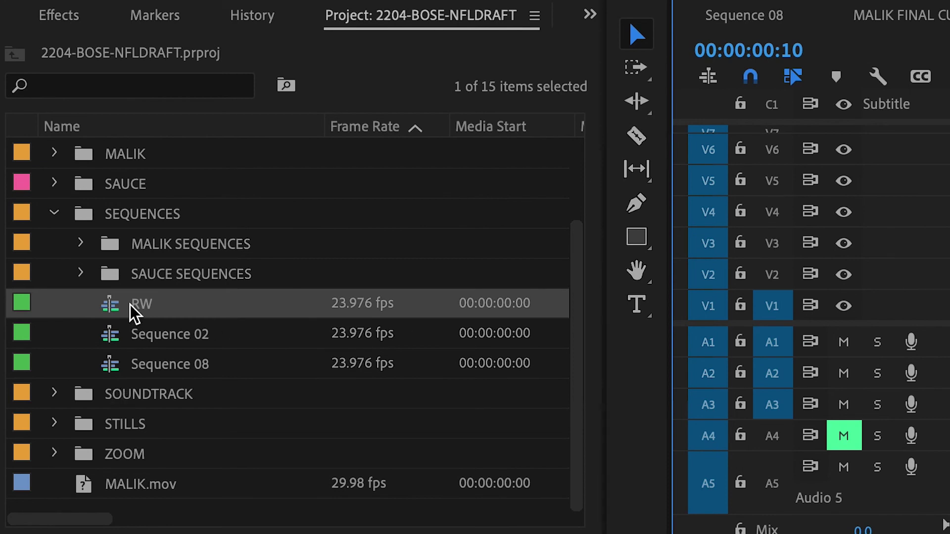
scroll(129, 317, up, 3)
click(54, 304)
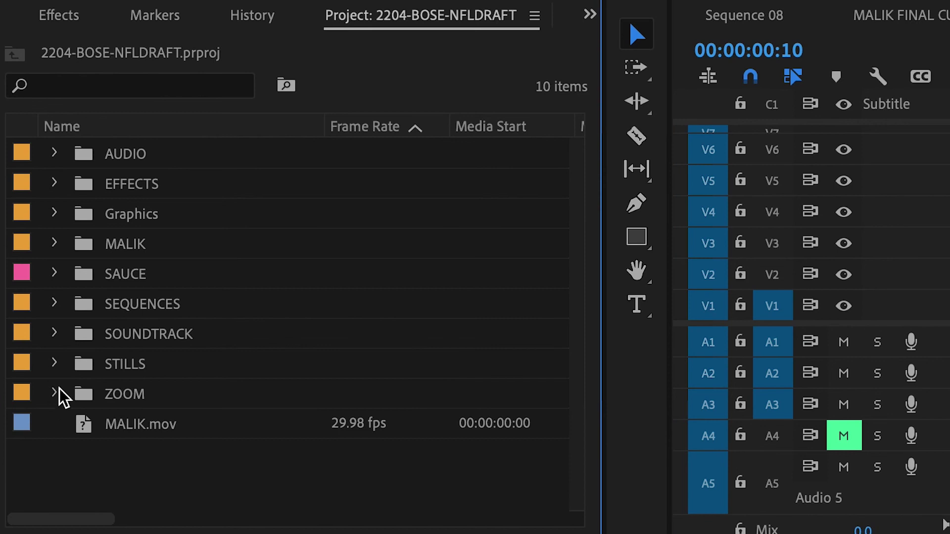
Browse the SOUNDTRACK, EFFECTS, STILLS and AUDIO bins, then collapse them all
click(53, 336)
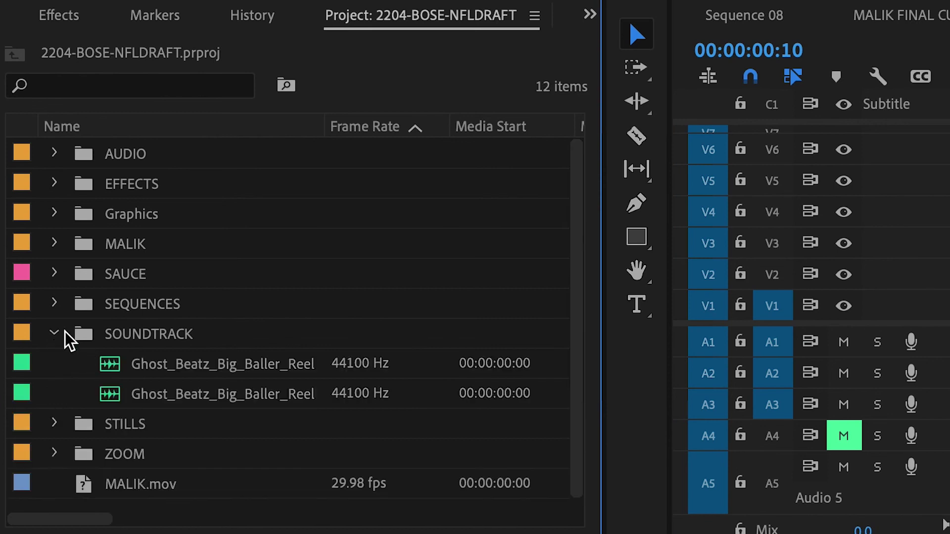
click(54, 333)
click(54, 184)
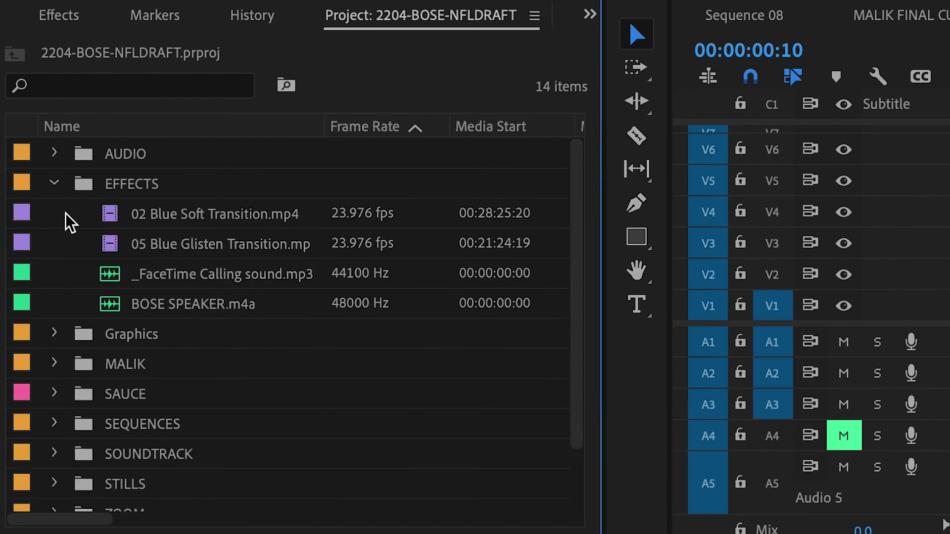
scroll(53, 420, down, 1)
click(53, 421)
scroll(53, 420, down, 5)
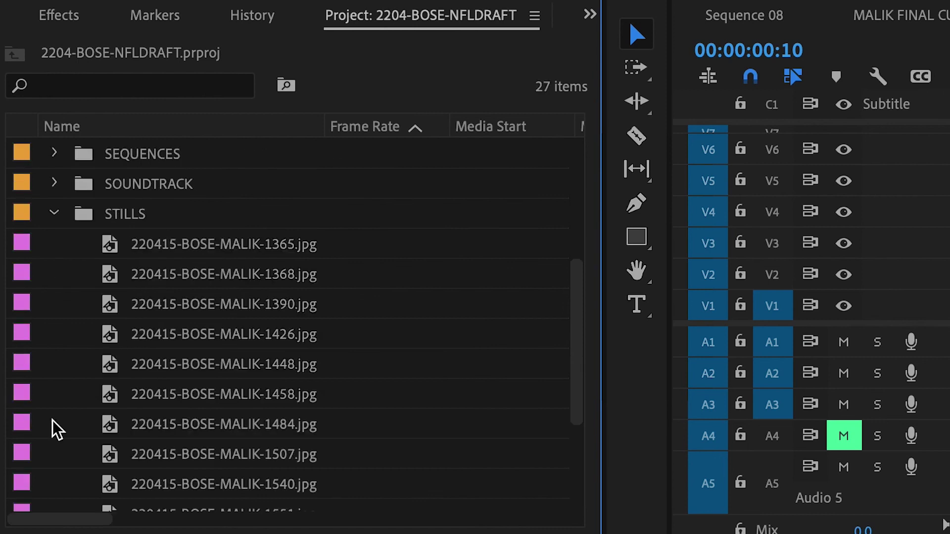
scroll(53, 421, up, 5)
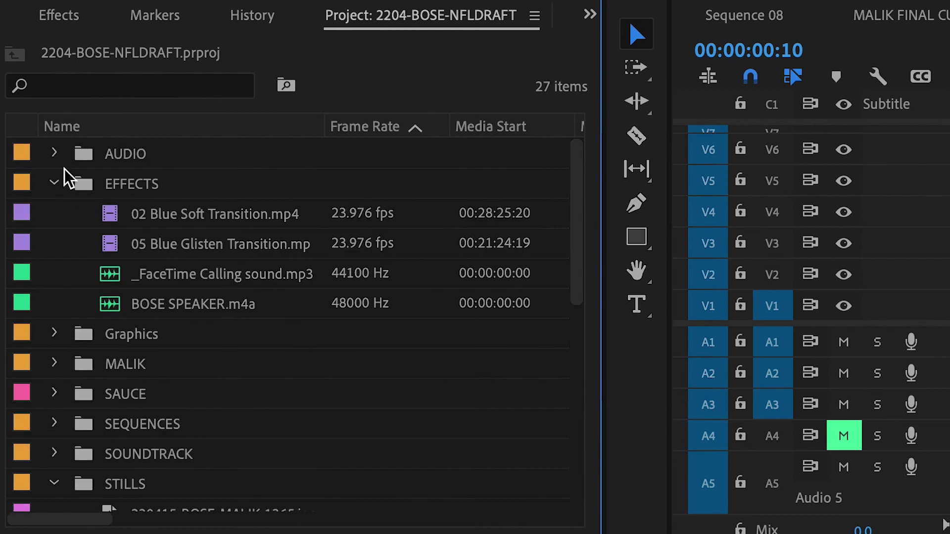
click(54, 154)
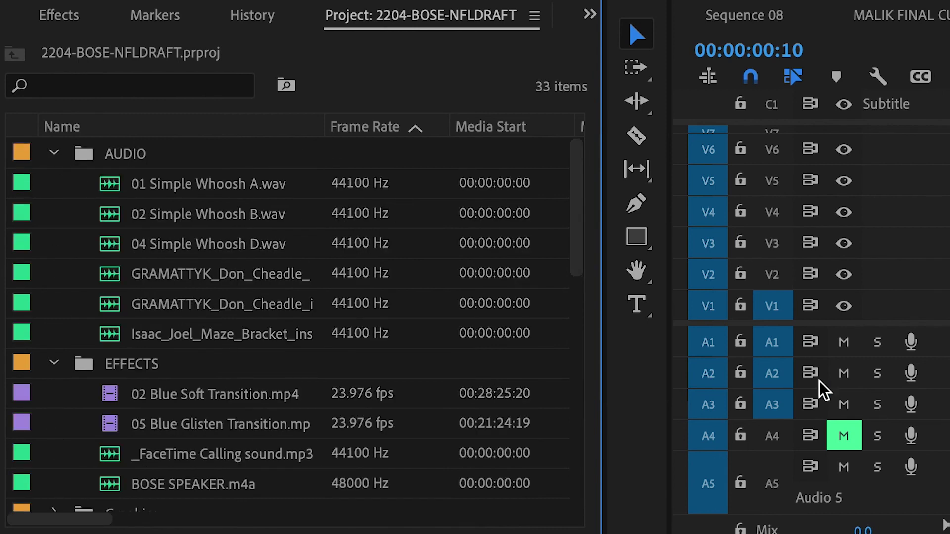
alt+click(54, 363)
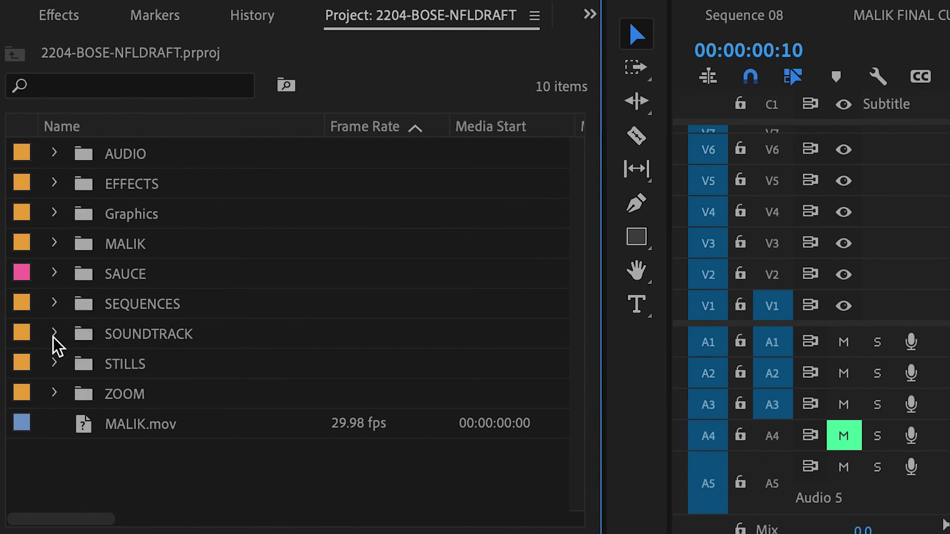
click(54, 305)
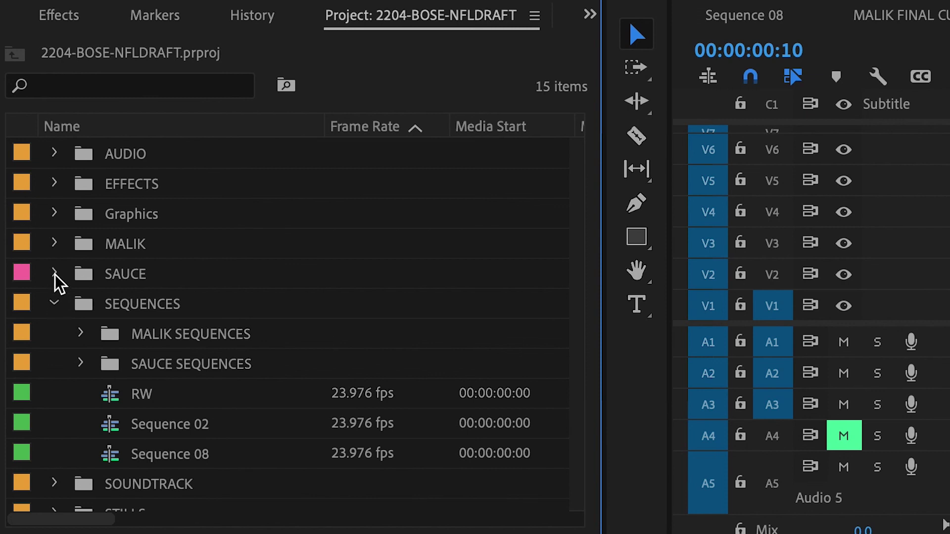
click(53, 300)
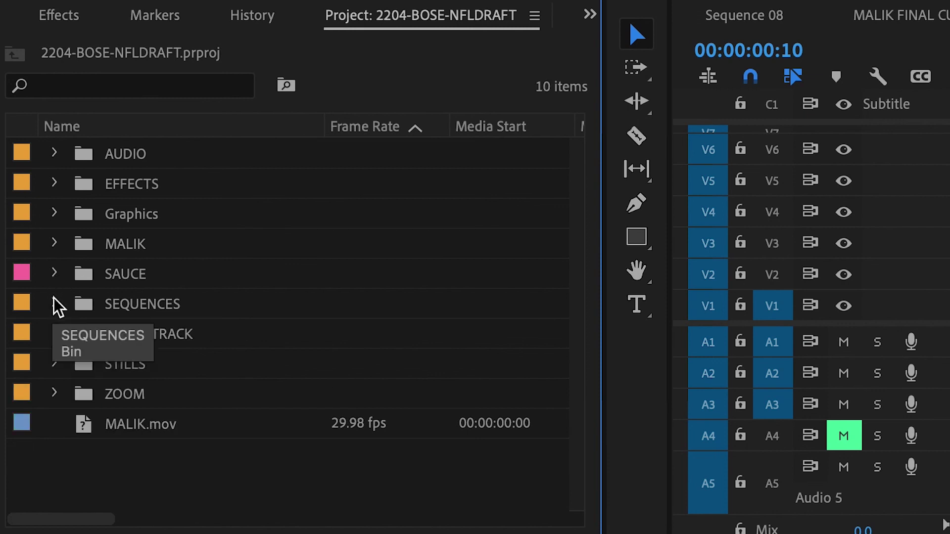